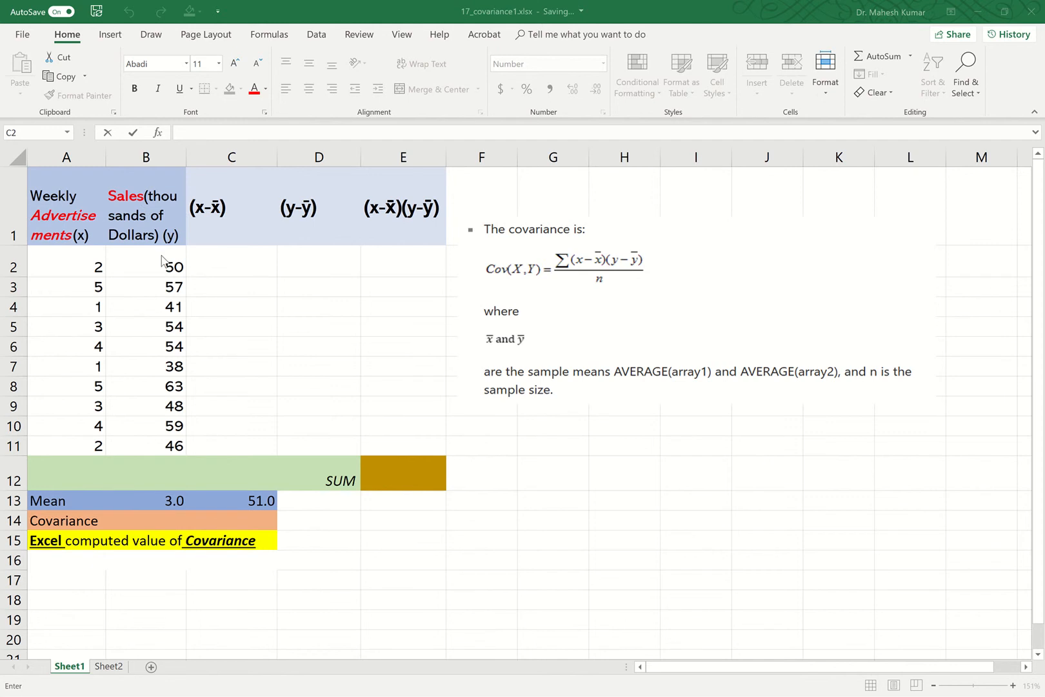
Calculate the (x-x̄) deviations by entering =A2-$B$13 in C2 and filling it down to C11.
click(167, 502)
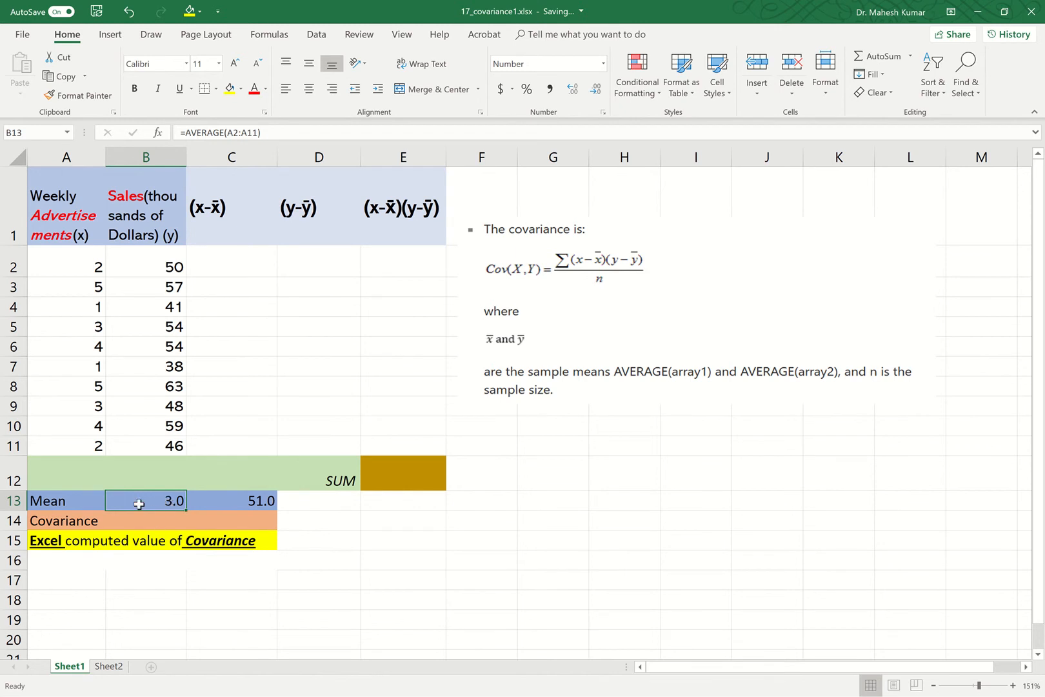
click(227, 502)
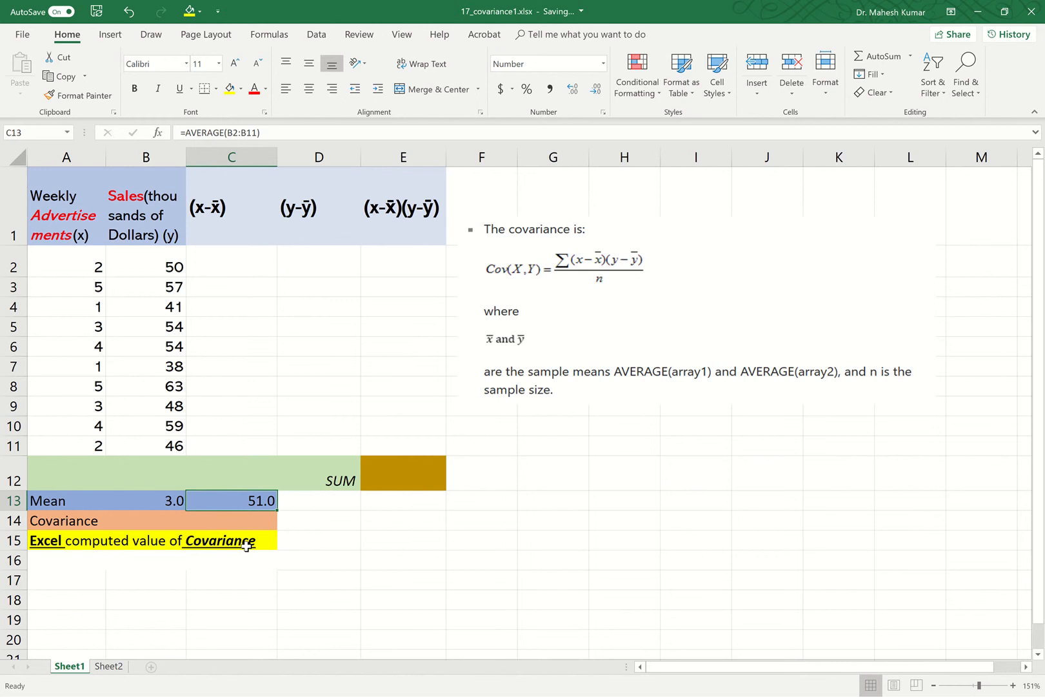
double_click(209, 264)
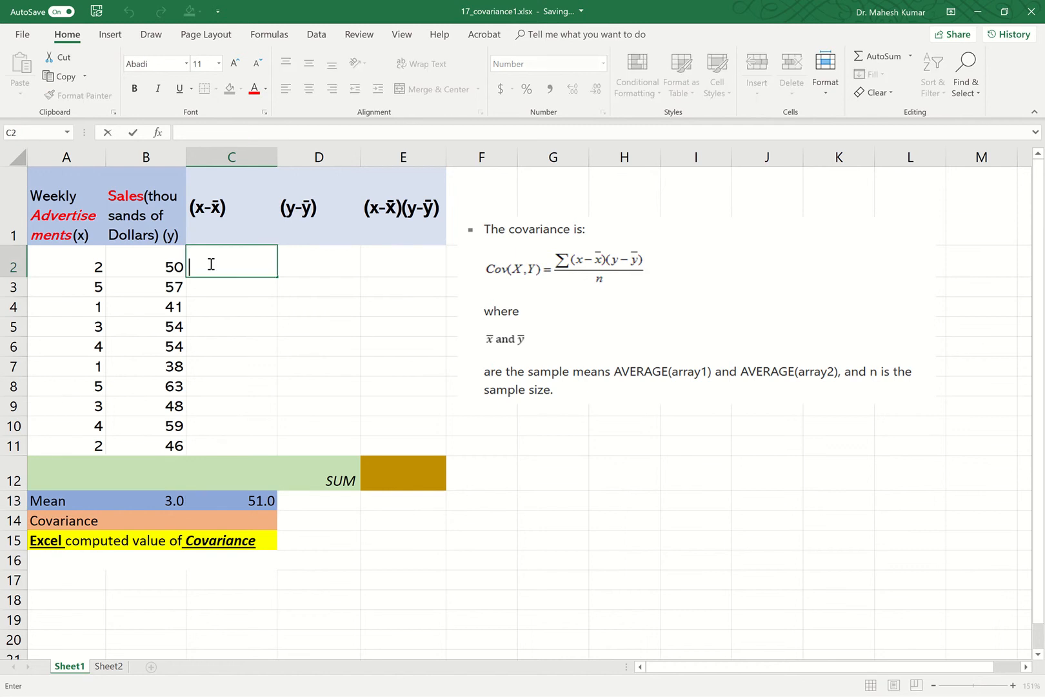
text(=)
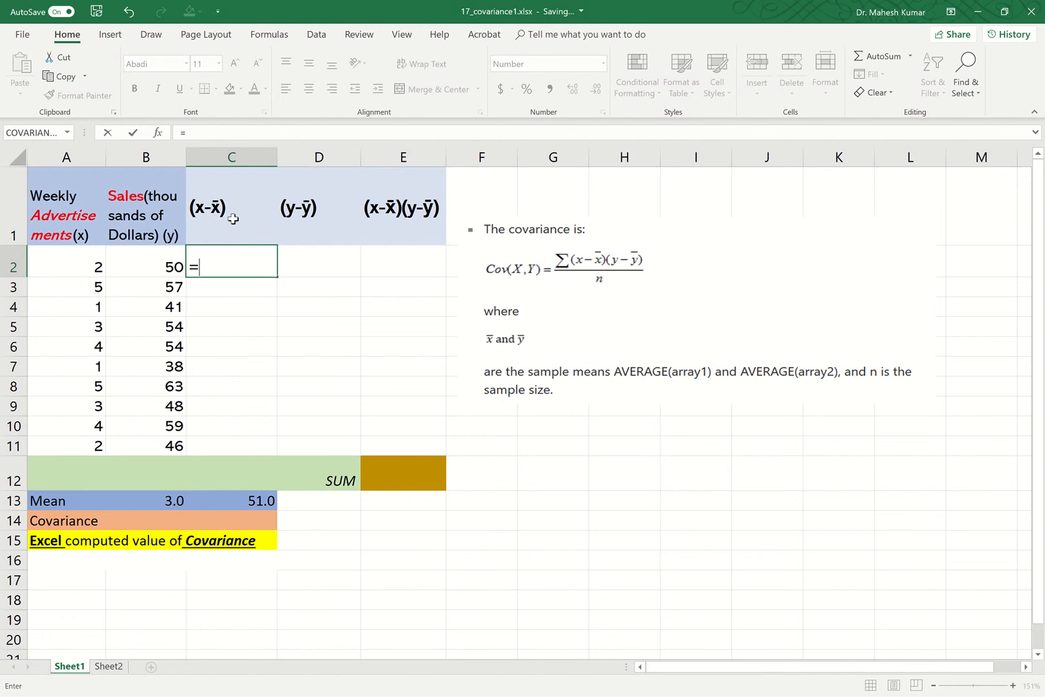
click(93, 267)
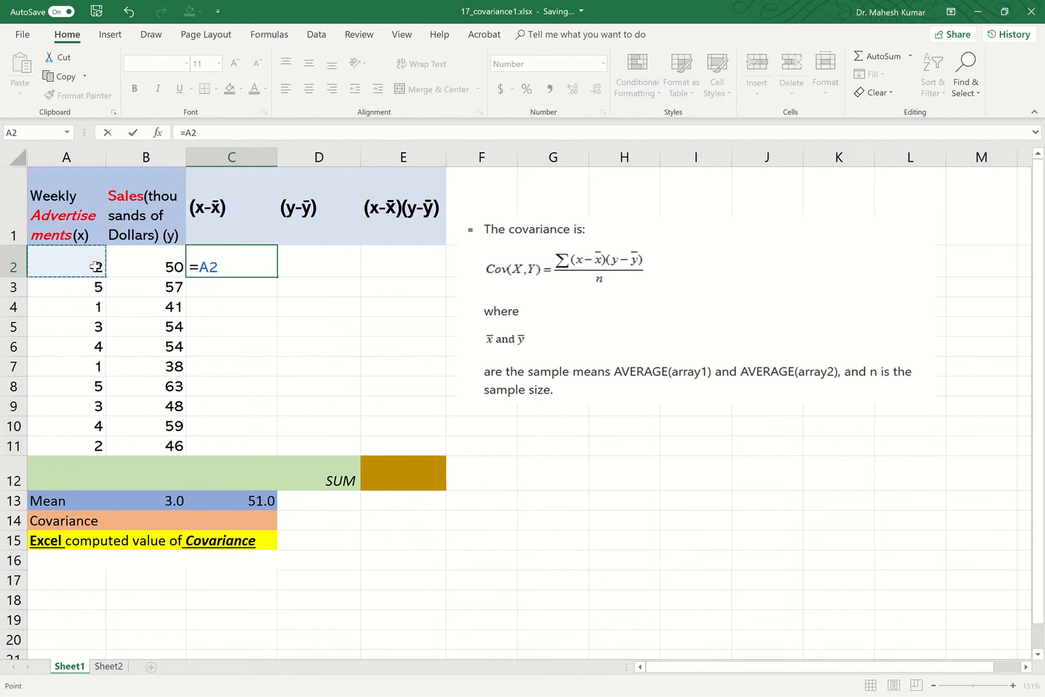
text(-)
click(160, 498)
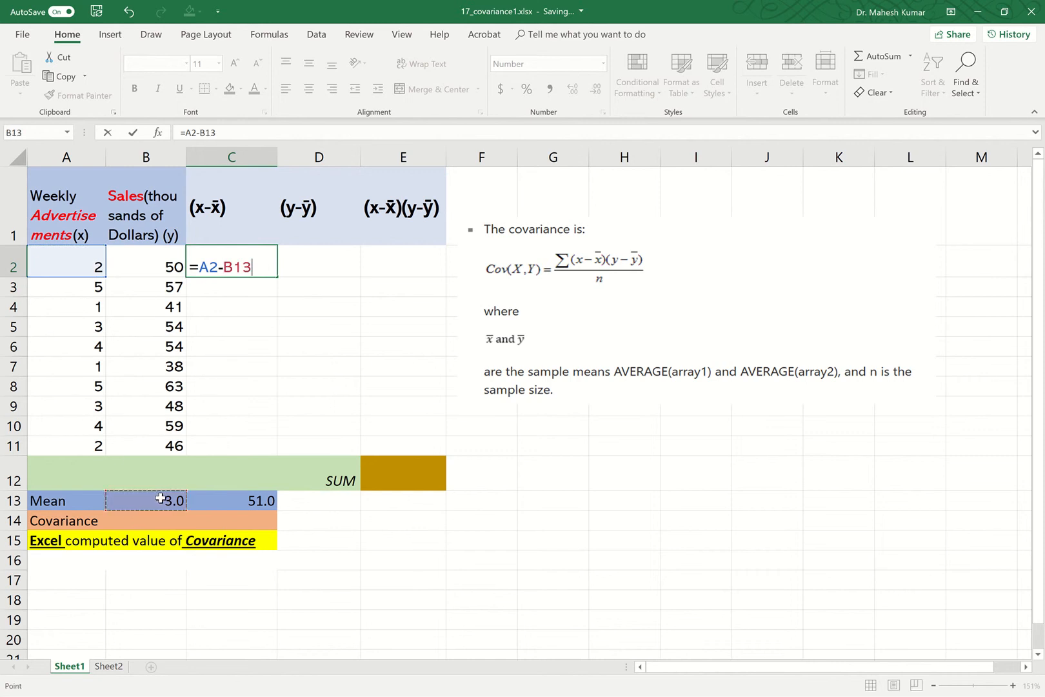
click(234, 268)
key(F4)
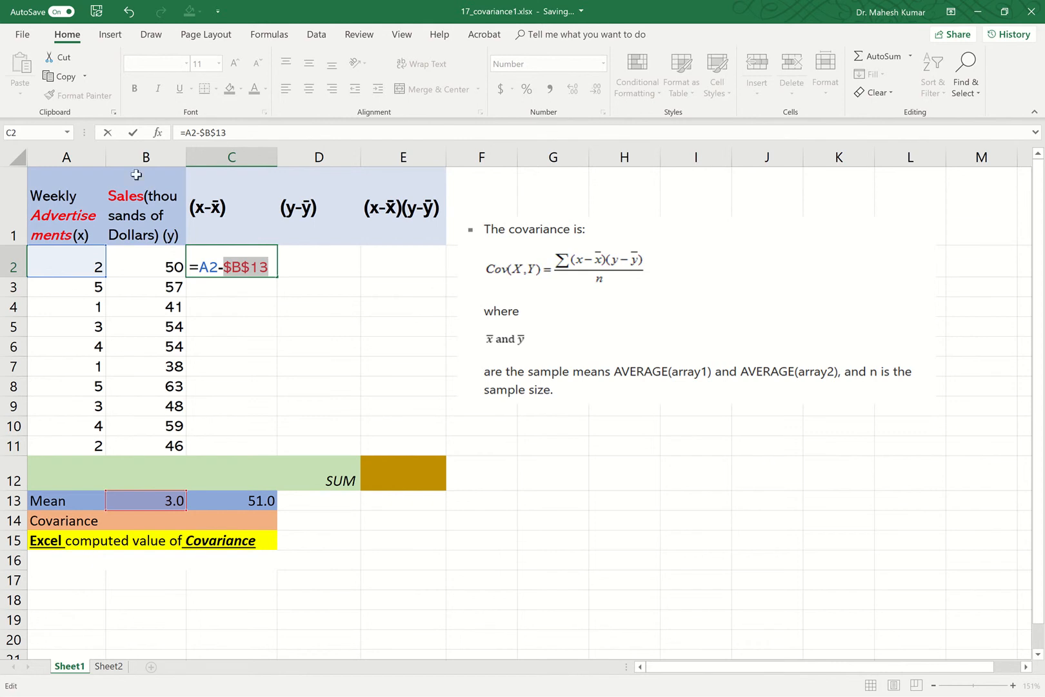
click(133, 134)
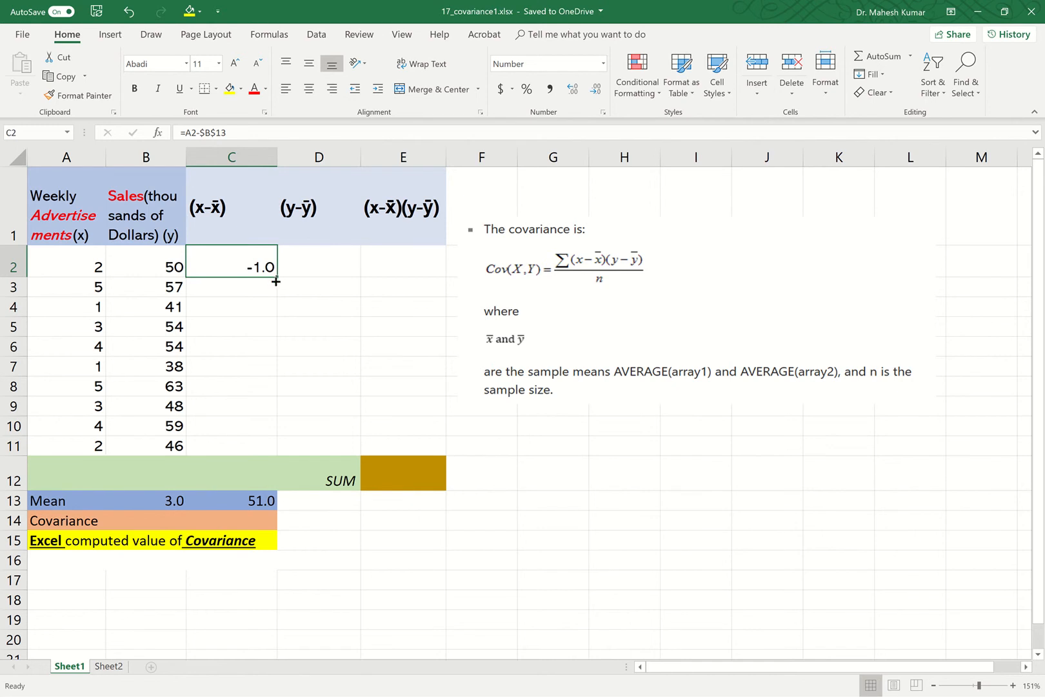
drag(276, 279, 261, 452)
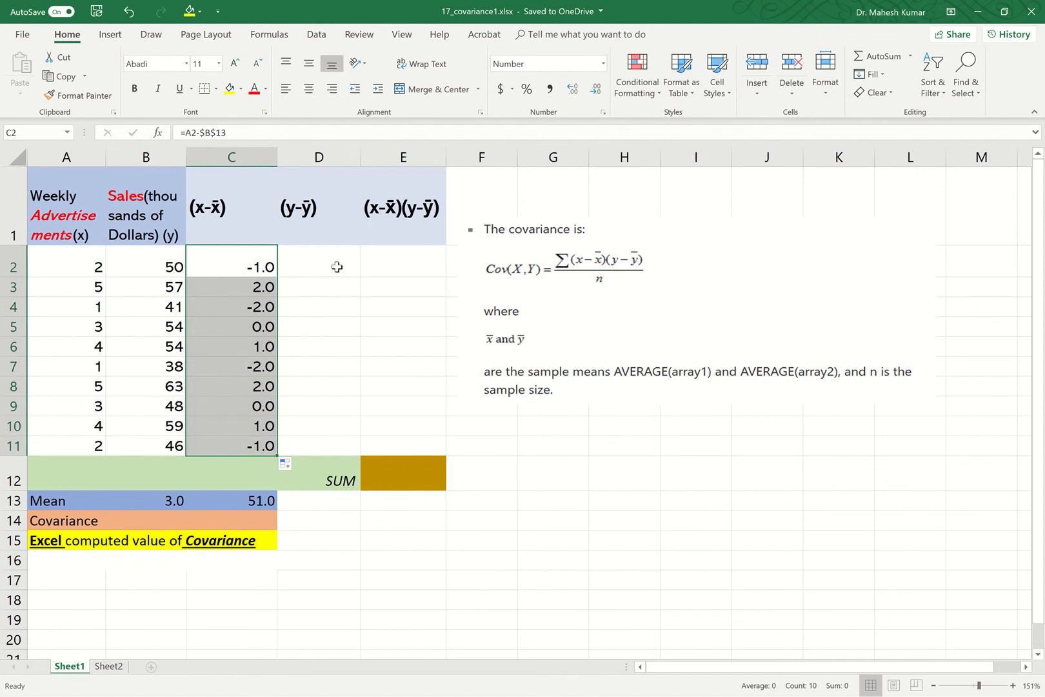
Calculate the (y-ȳ) deviations by entering =B2-$C$13 in D2 and filling it down to D11.
double_click(336, 266)
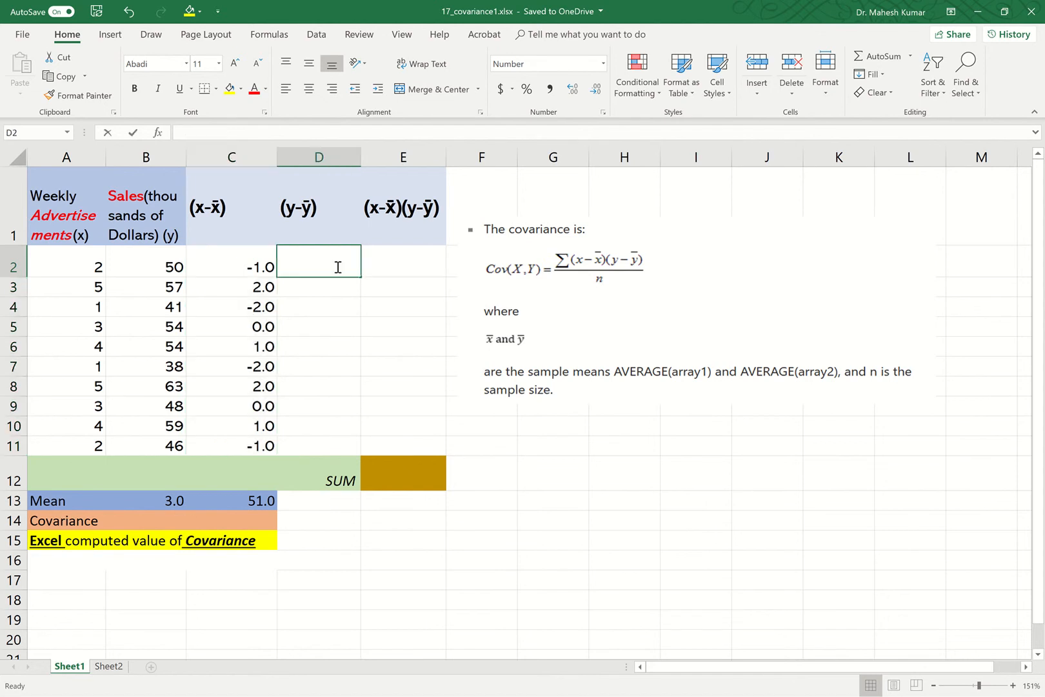
text(=)
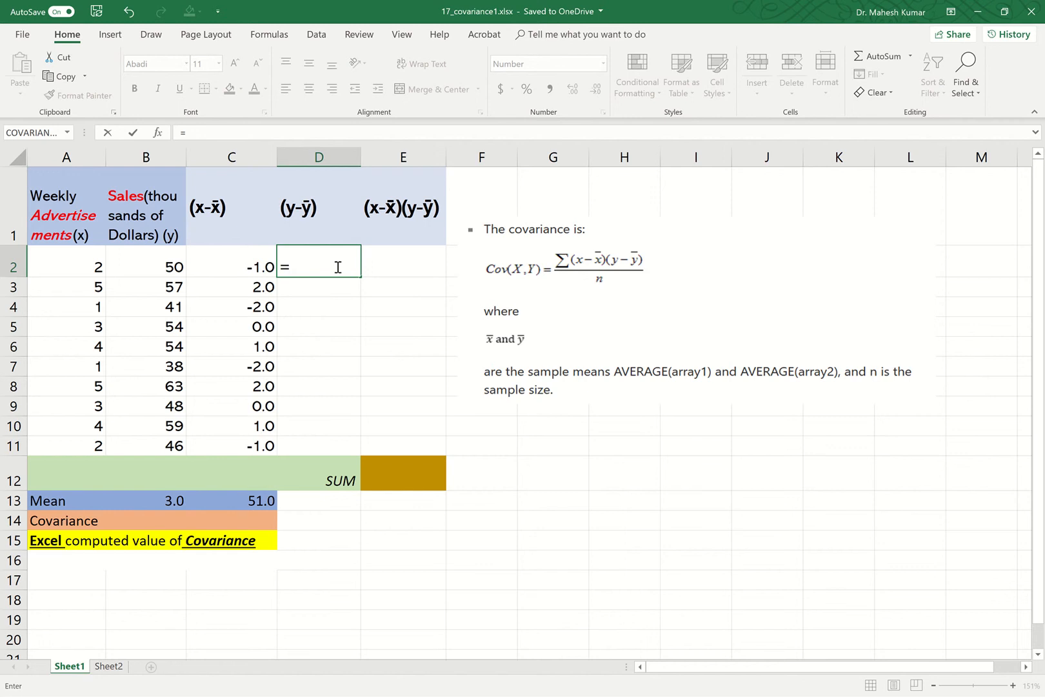
click(173, 266)
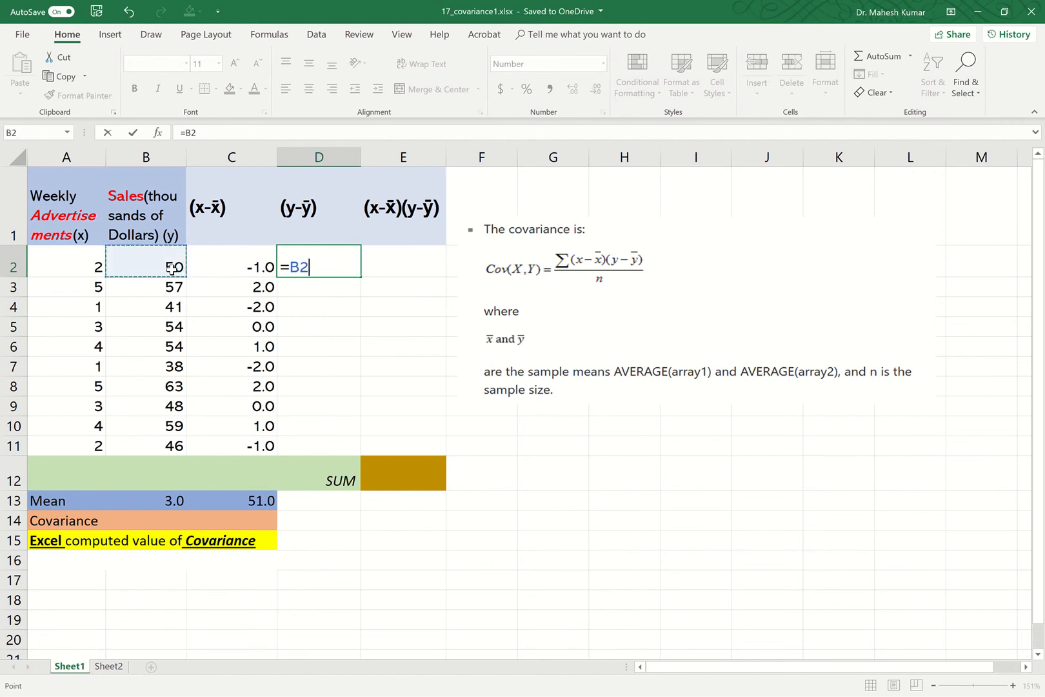
text(-)
click(251, 503)
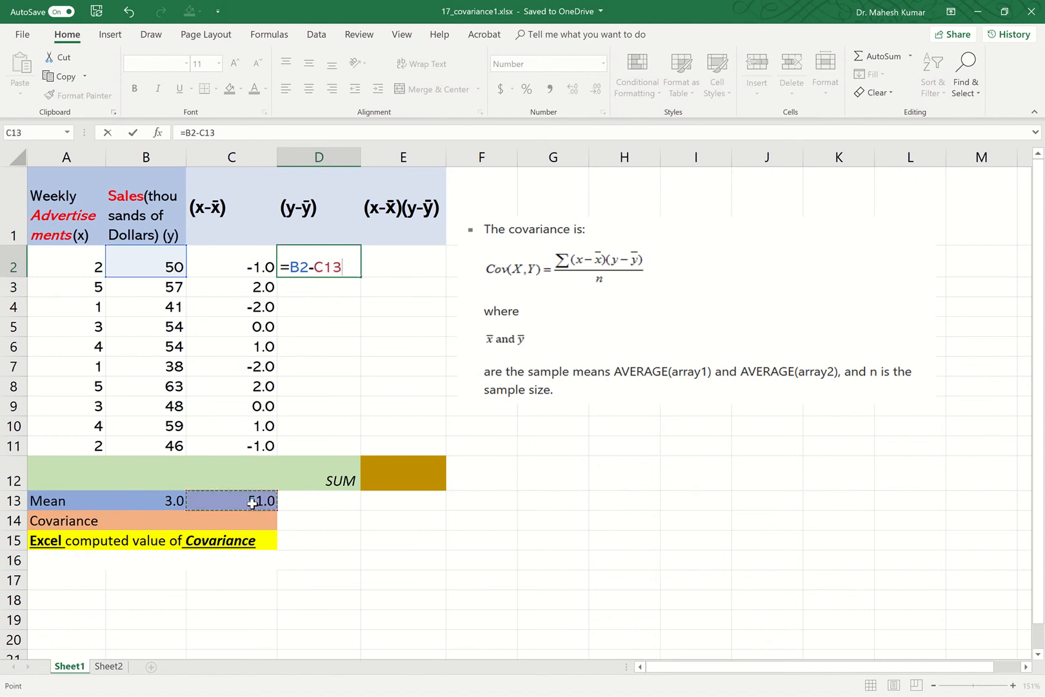
click(334, 264)
key(F4)
click(133, 132)
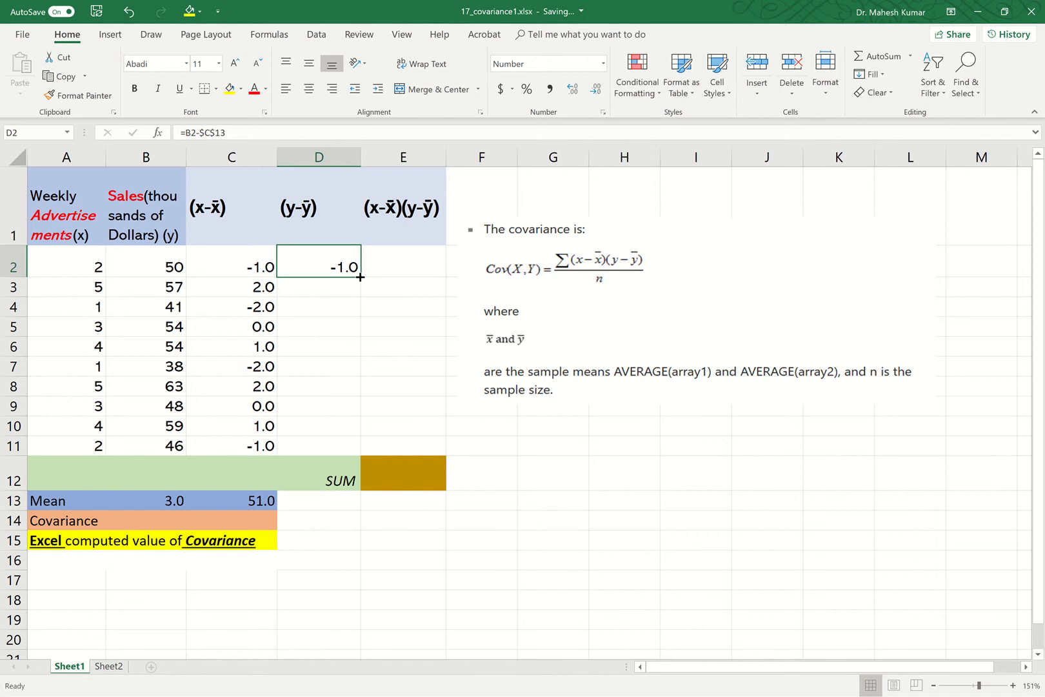
drag(359, 277, 341, 452)
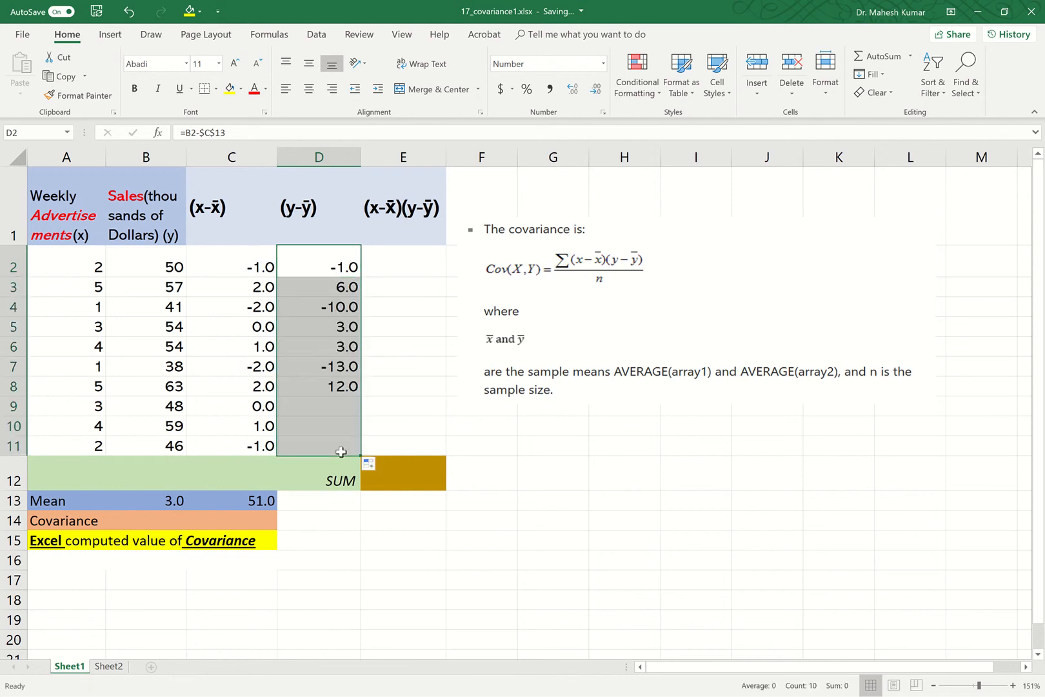
Compute the products of deviations by entering =C2*D2 in E2 and filling it down to E11.
double_click(423, 258)
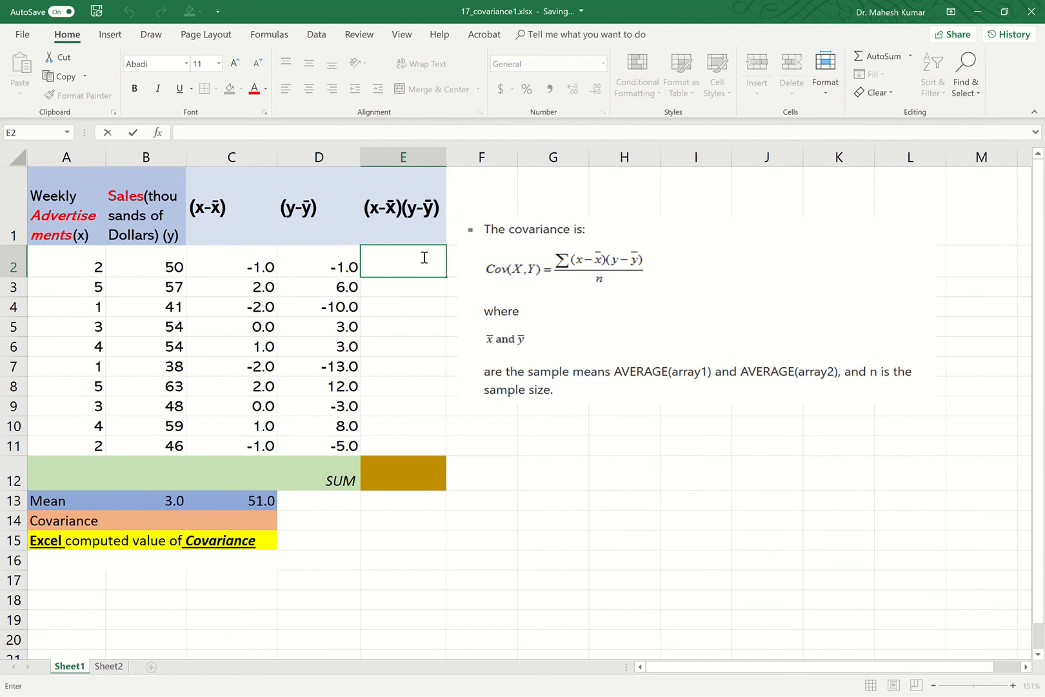
text(=)
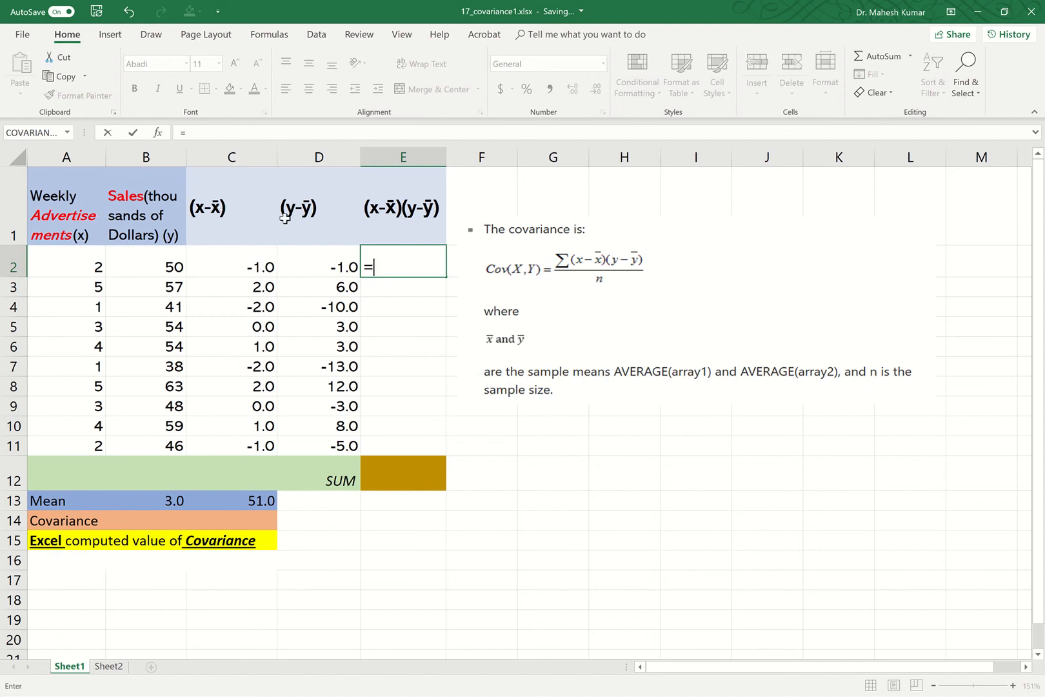
click(266, 268)
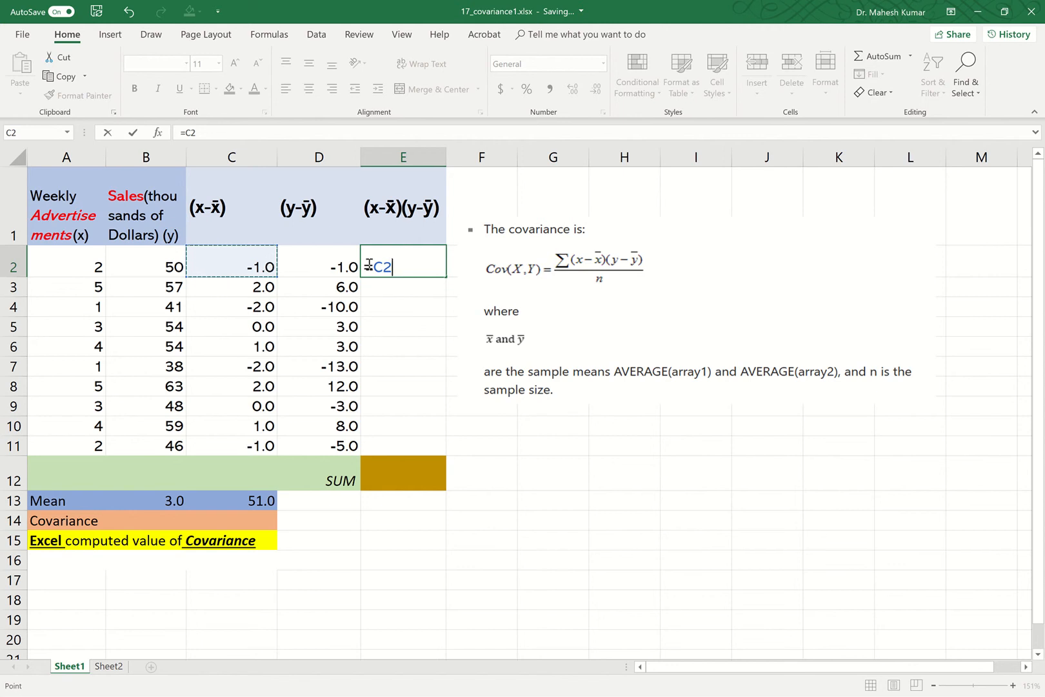
text(*)
click(329, 266)
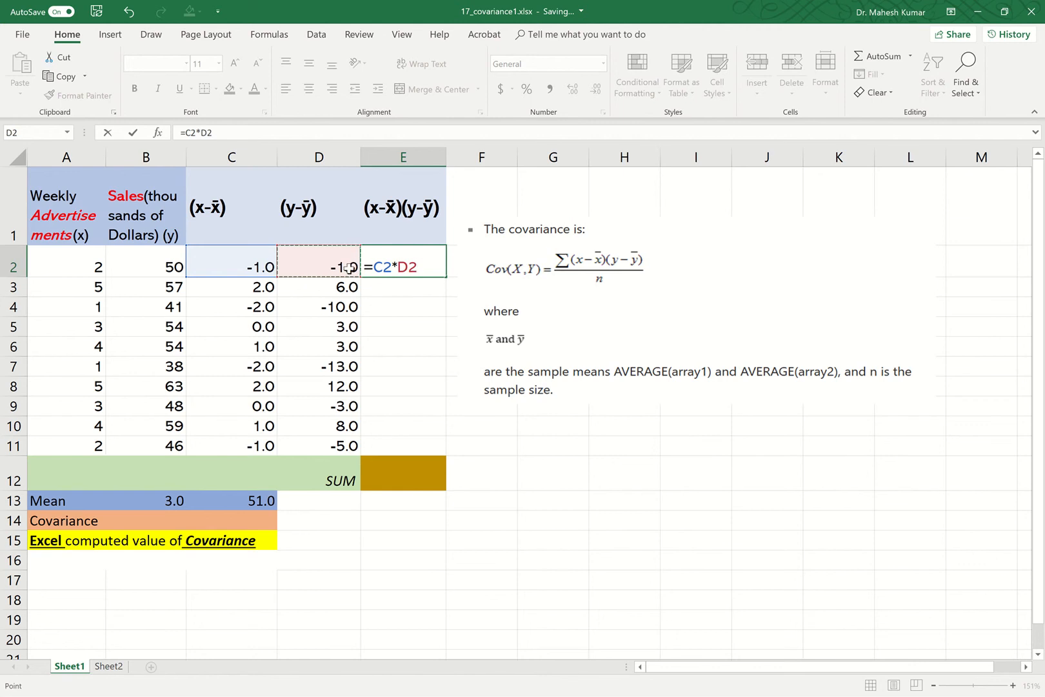
click(133, 133)
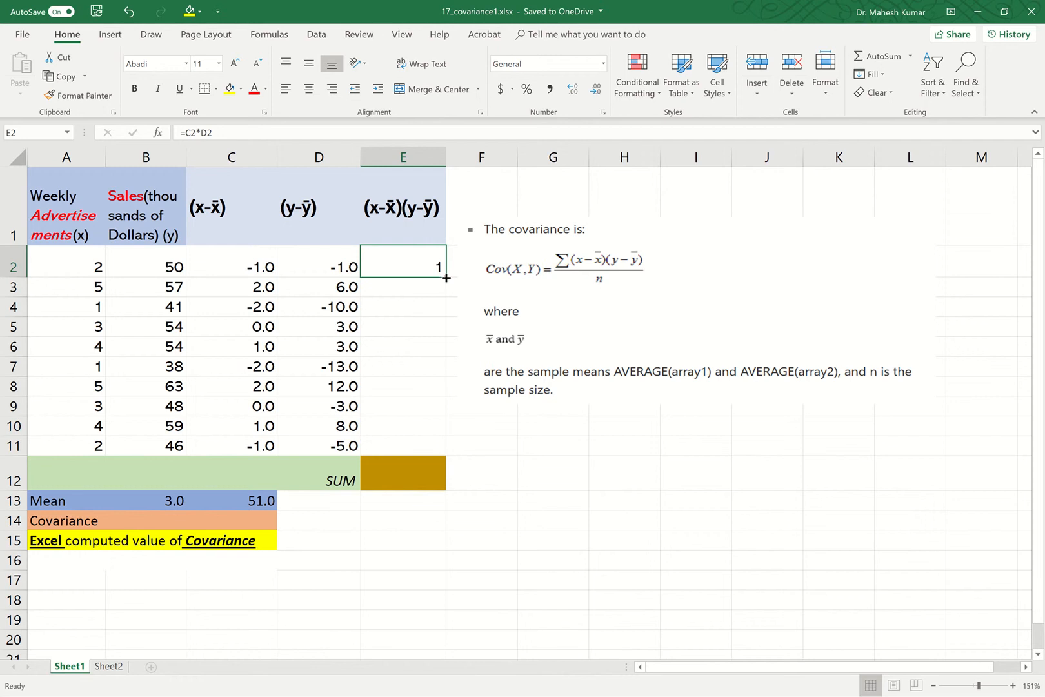
drag(446, 277, 441, 461)
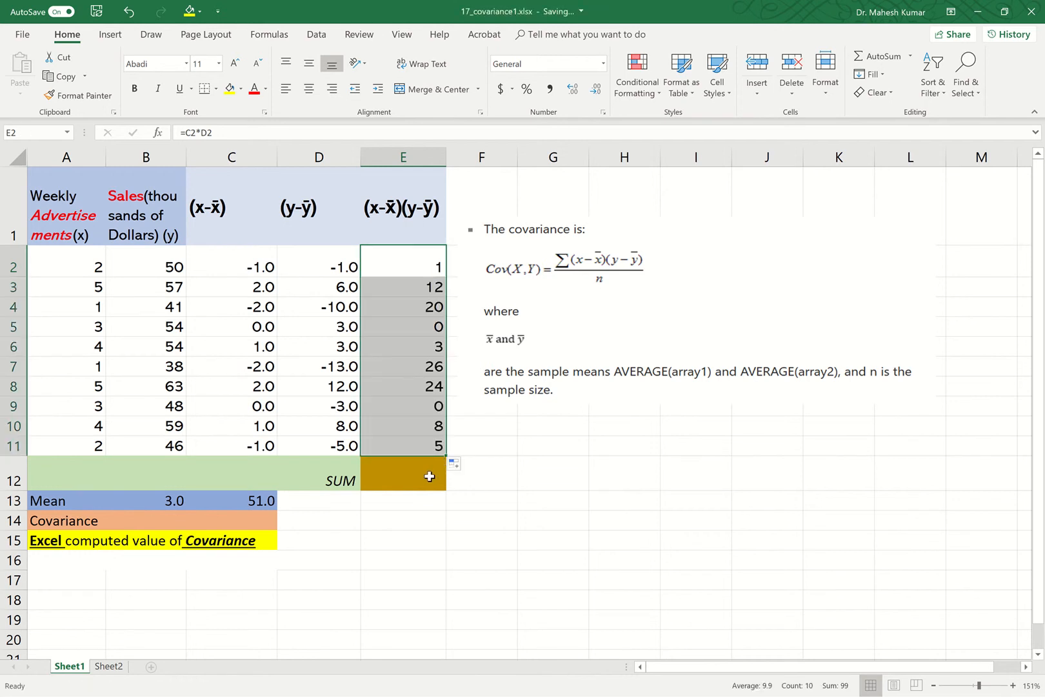
Total the products of deviations in E12 with the SUM function over E2:E11.
click(426, 476)
double_click(426, 476)
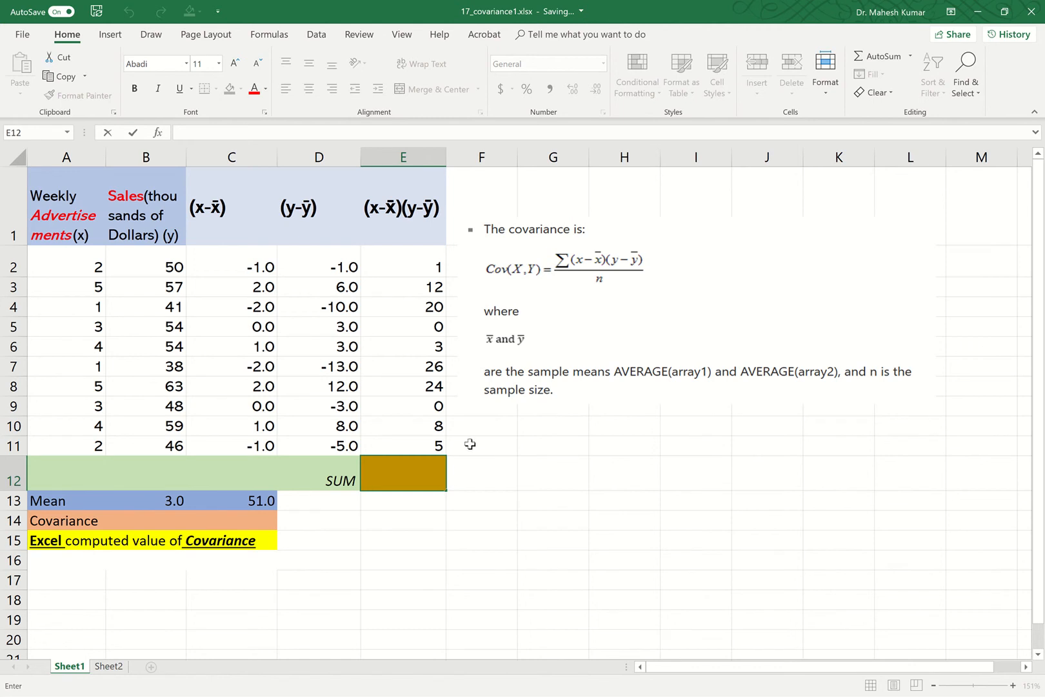
text(=)
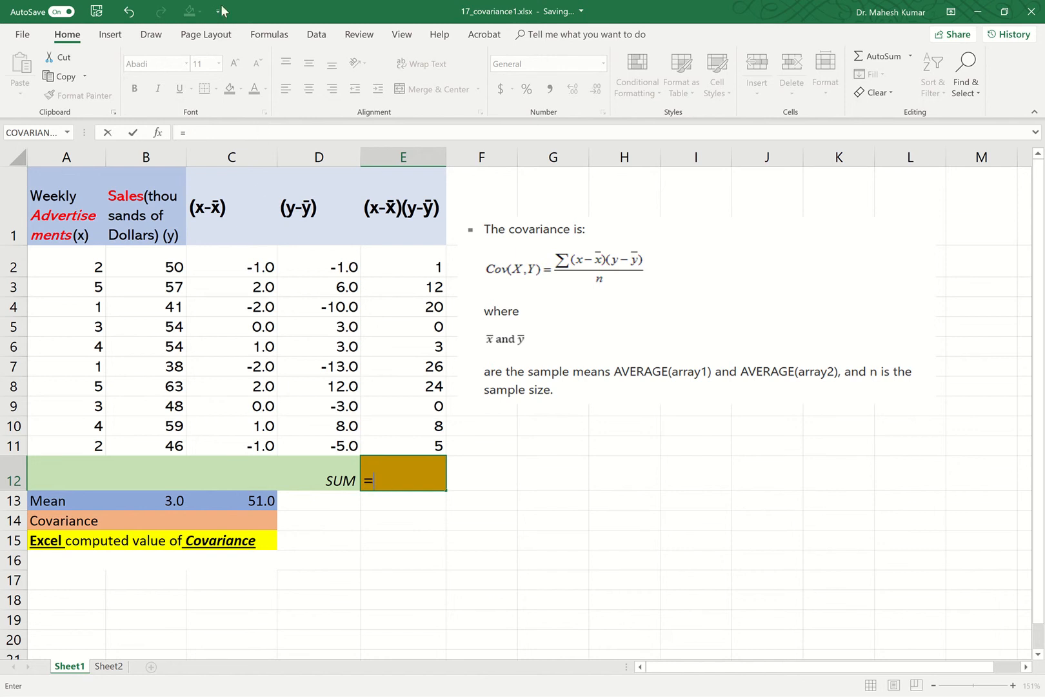
click(280, 37)
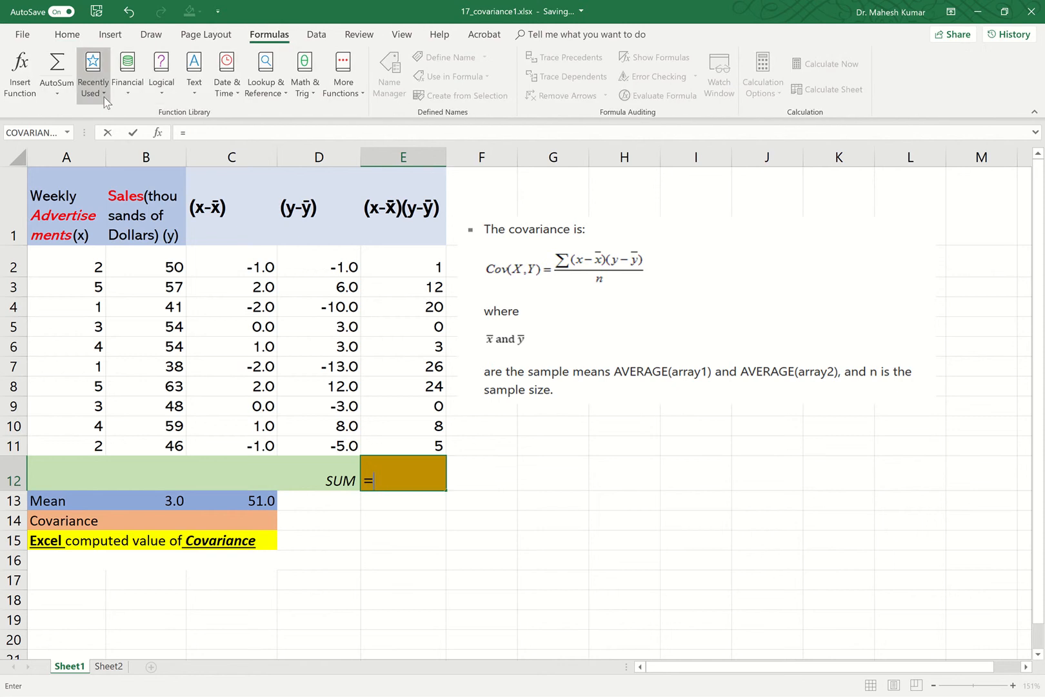
click(93, 74)
click(105, 128)
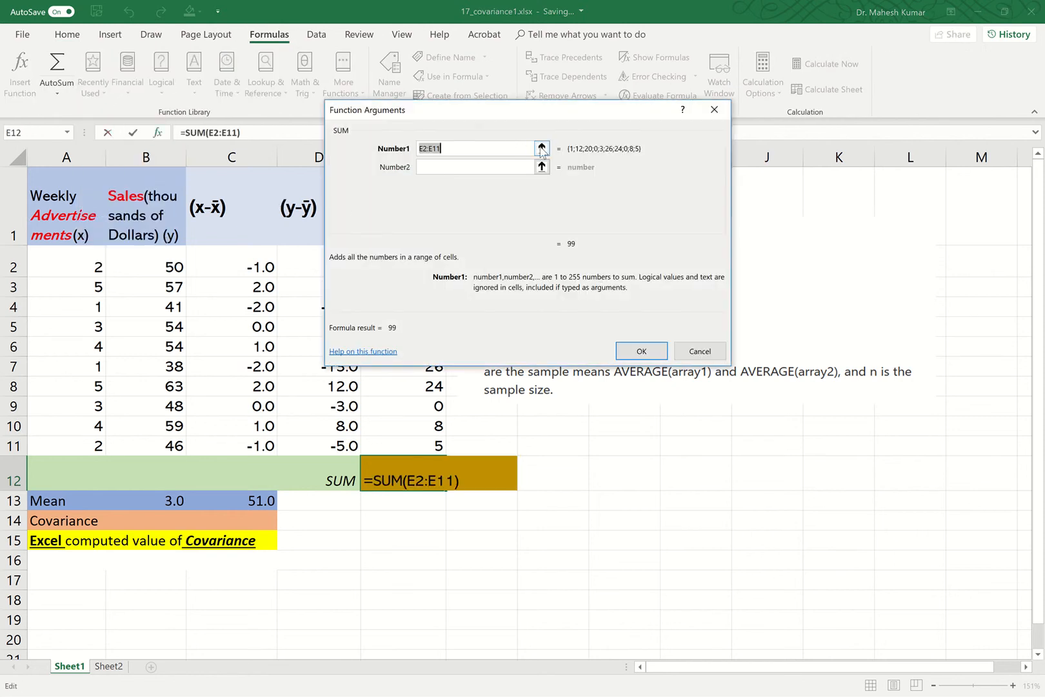
click(541, 148)
drag(403, 255, 408, 447)
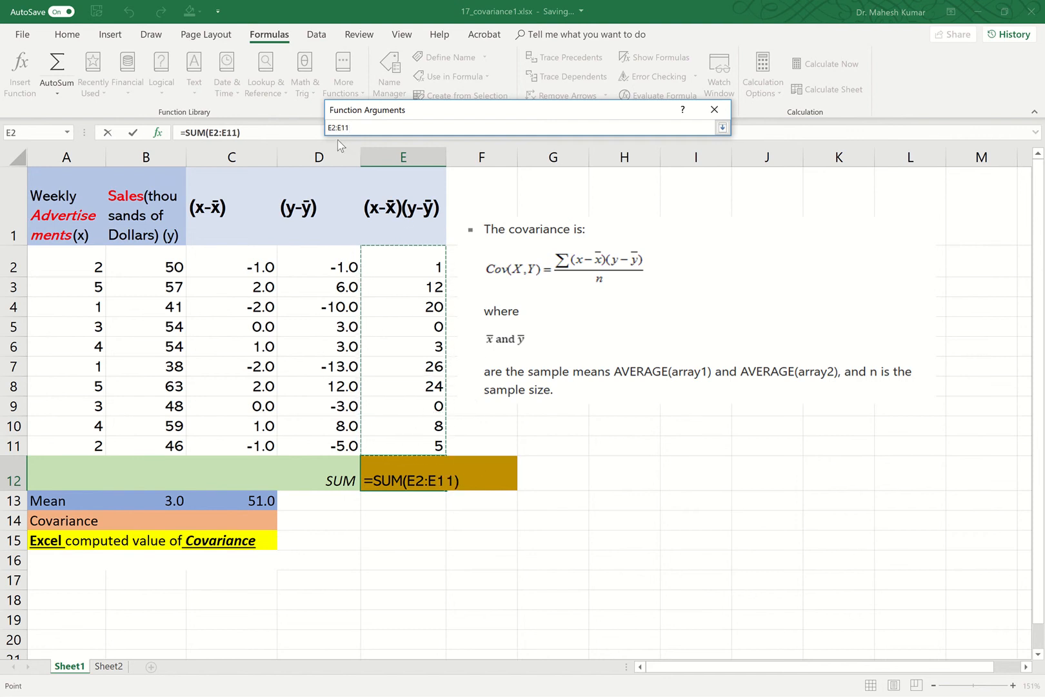
click(722, 127)
click(638, 356)
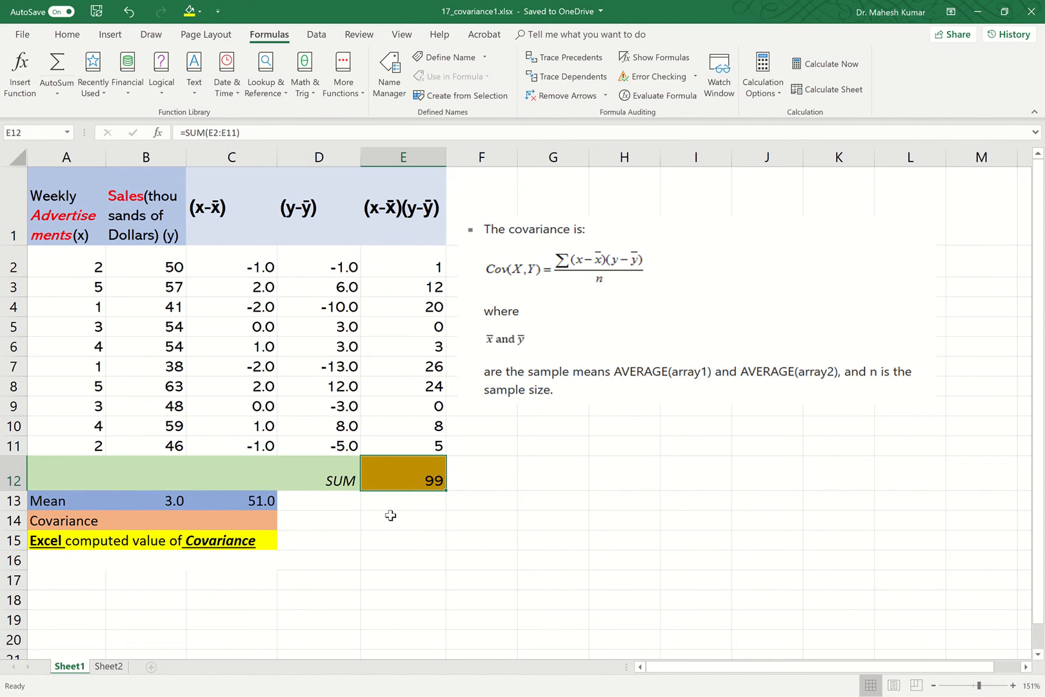
Calculate the covariance in D14 by dividing the sum by the sample size with =E12/10.
double_click(320, 521)
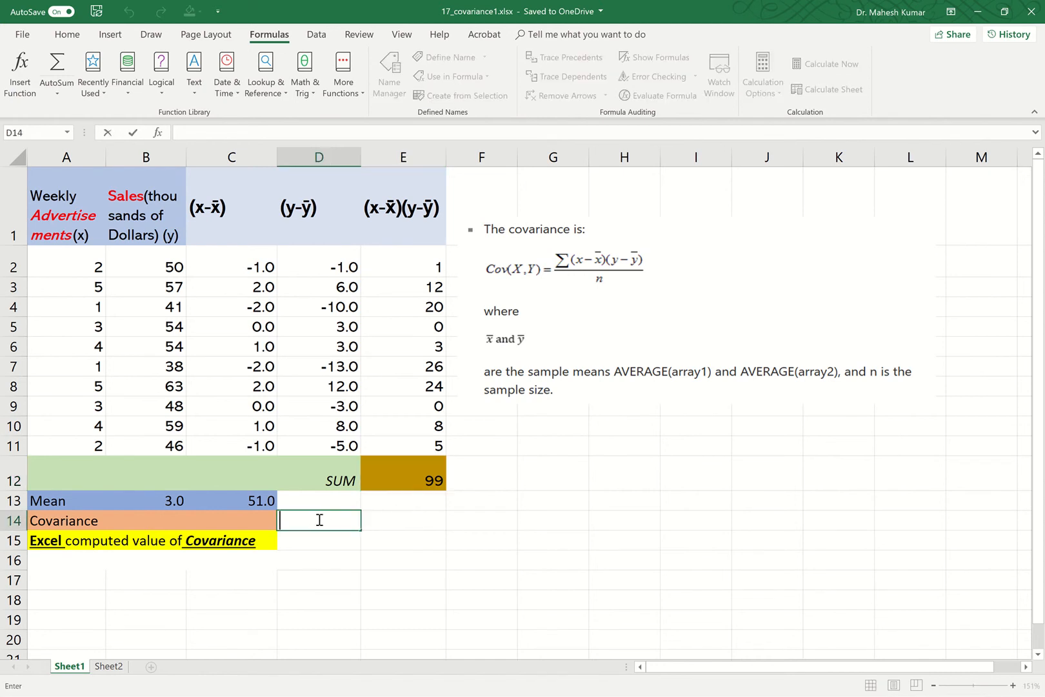
text(=)
click(407, 471)
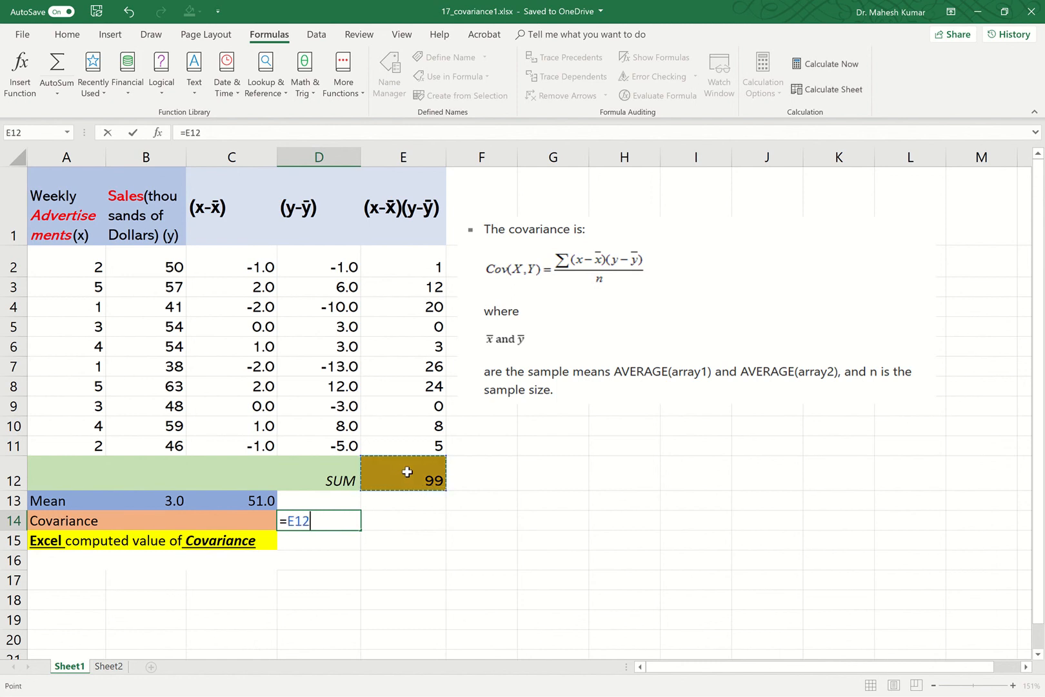
text(/)
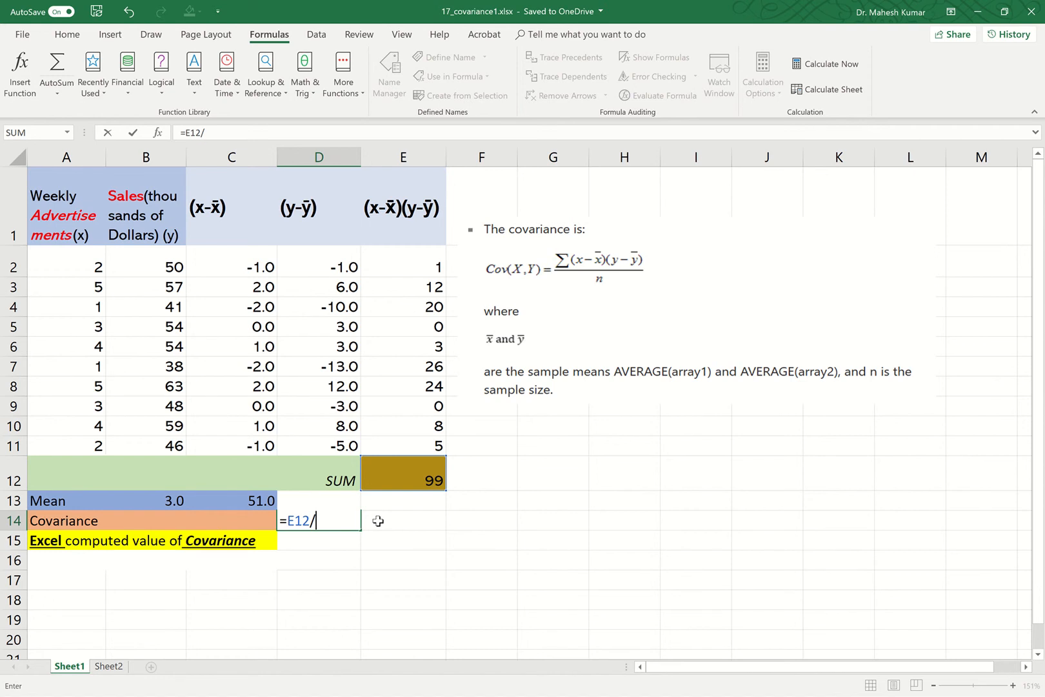
text(10)
click(133, 133)
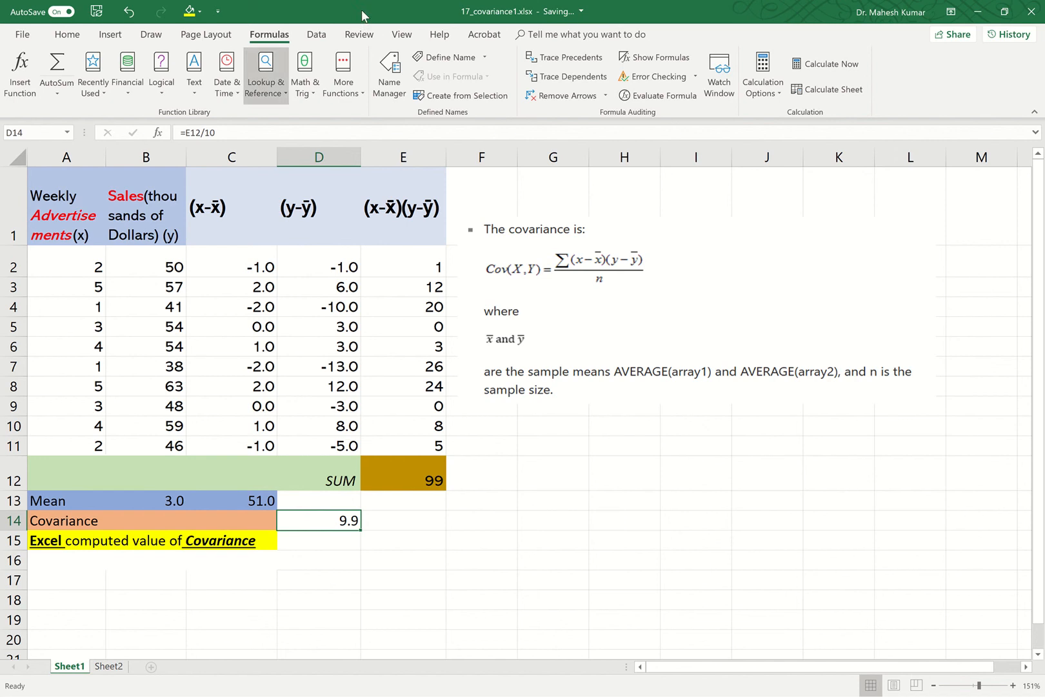
click(442, 23)
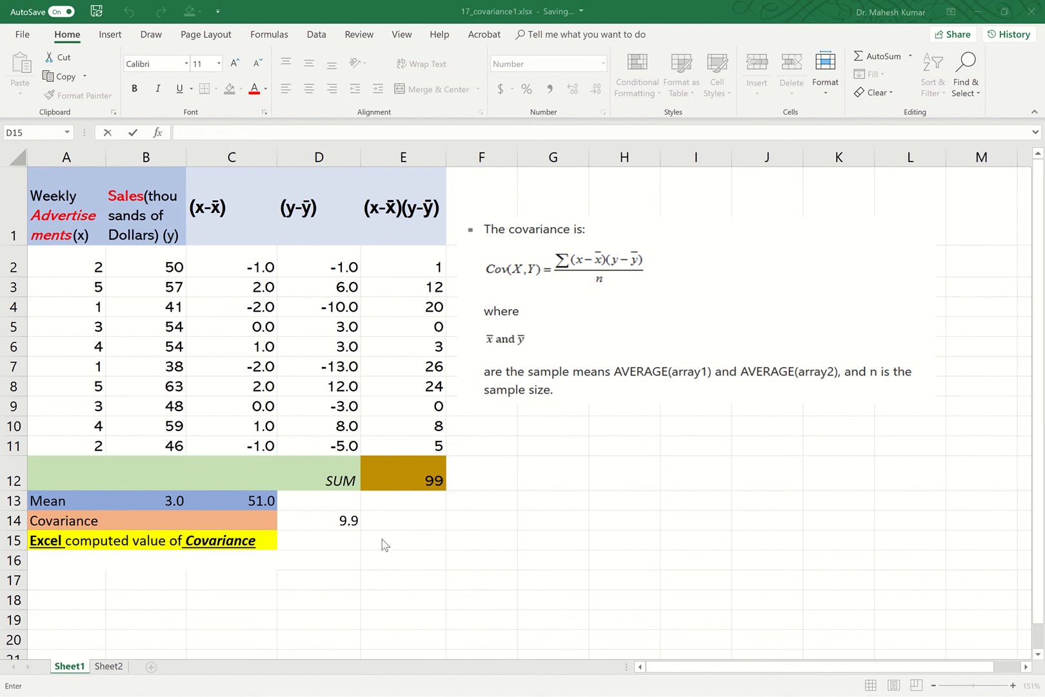
Start a formula in D15 and search the function library for "covariance".
click(328, 540)
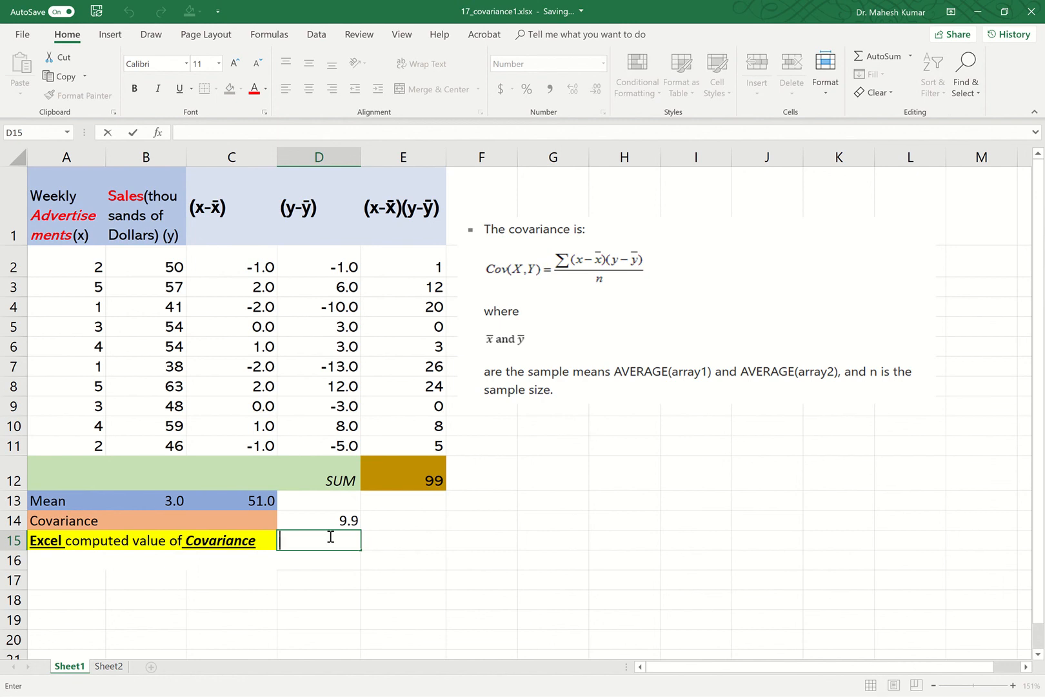
text(=)
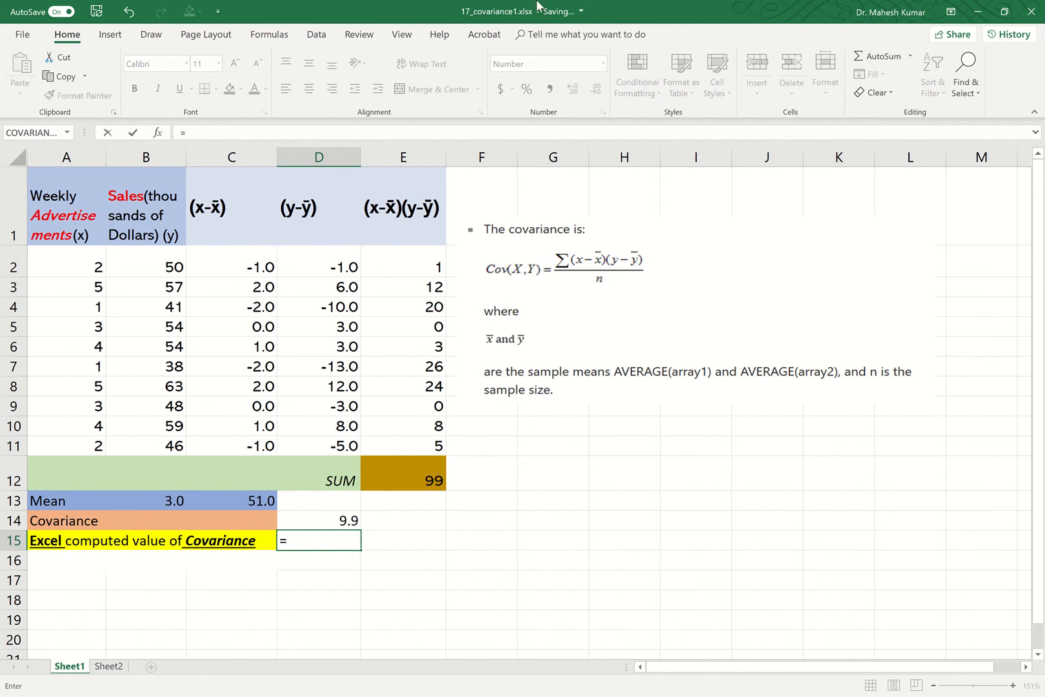
click(276, 36)
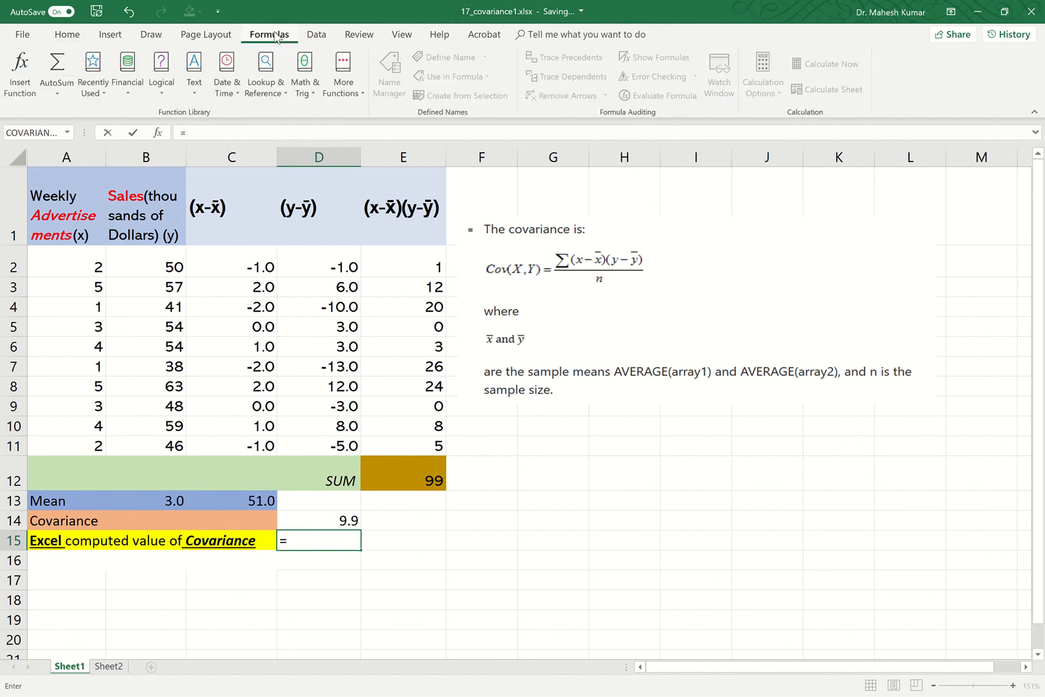
click(364, 95)
mouse_move(398, 116)
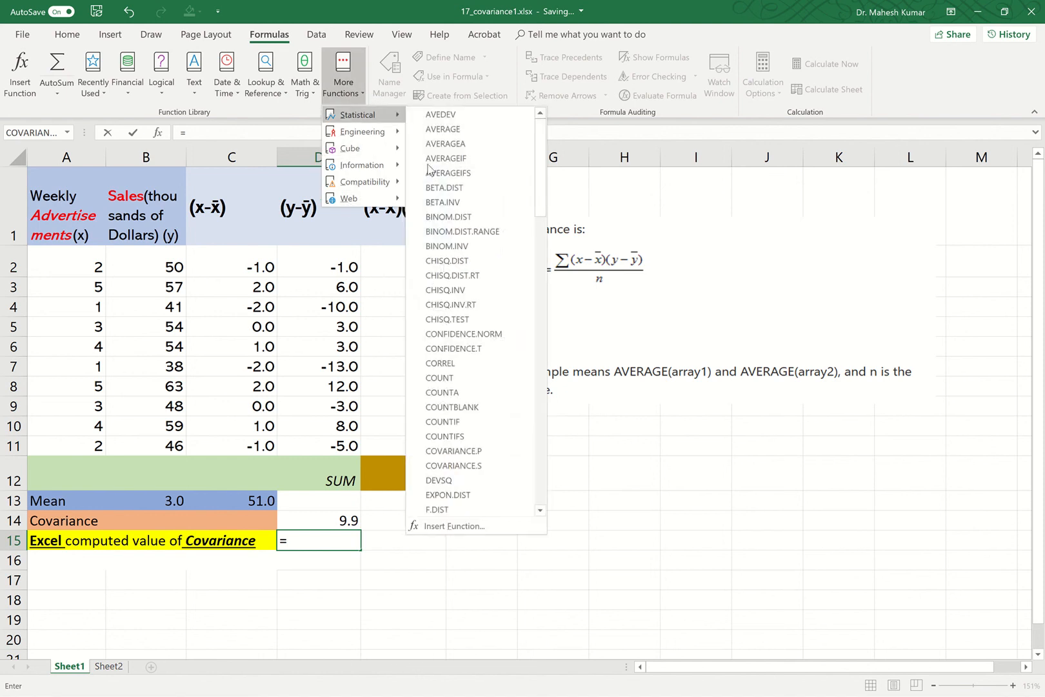
click(442, 527)
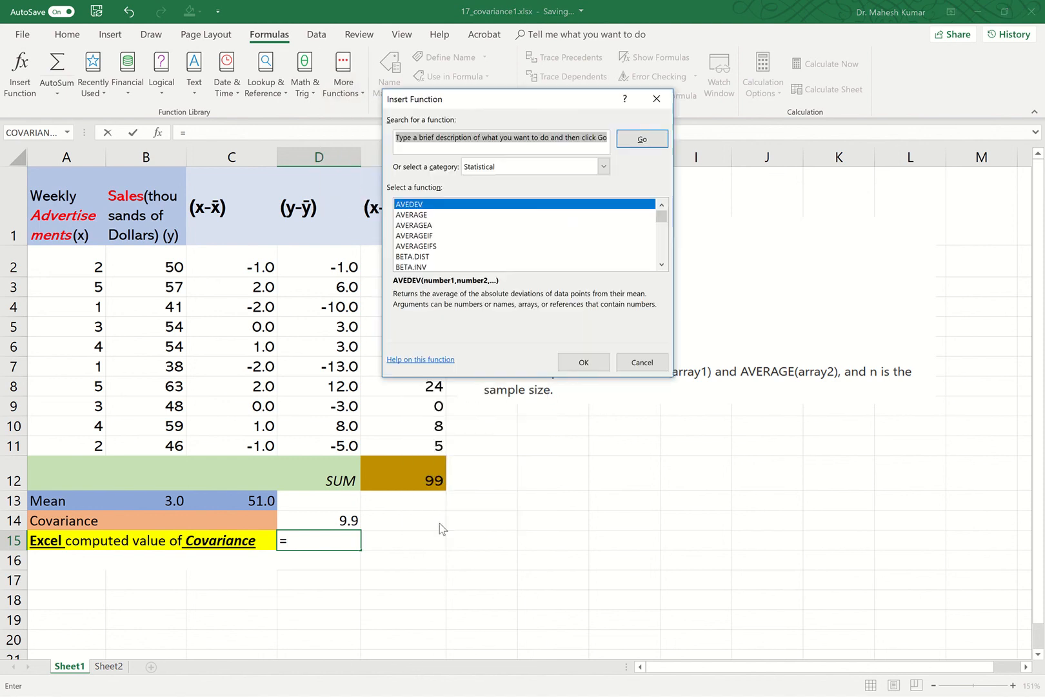
text(covariance)
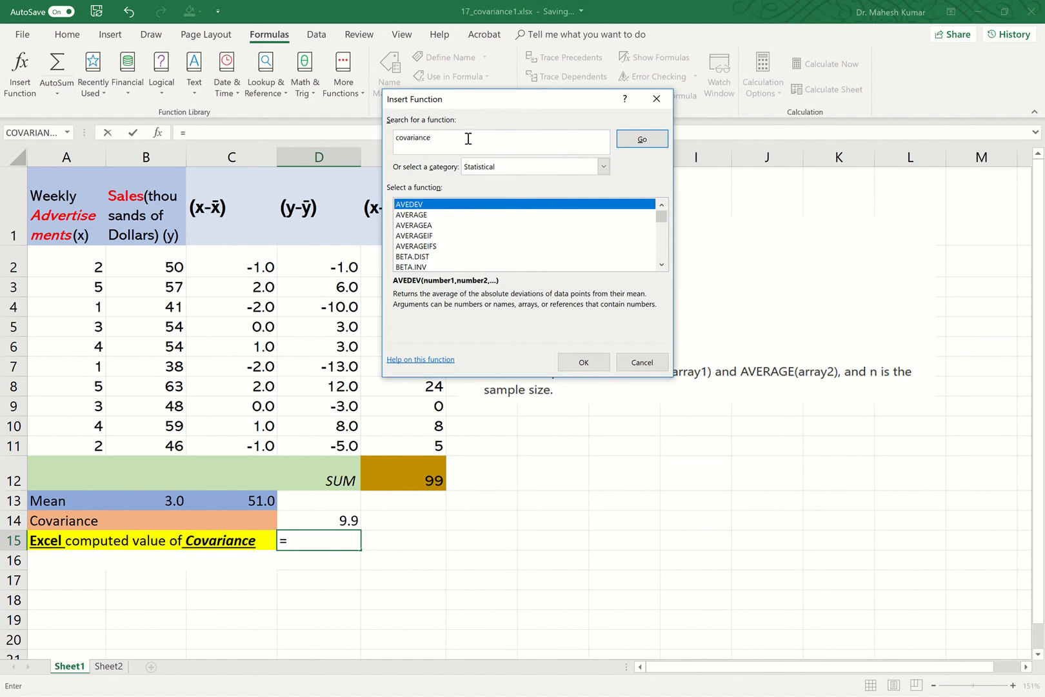
click(642, 139)
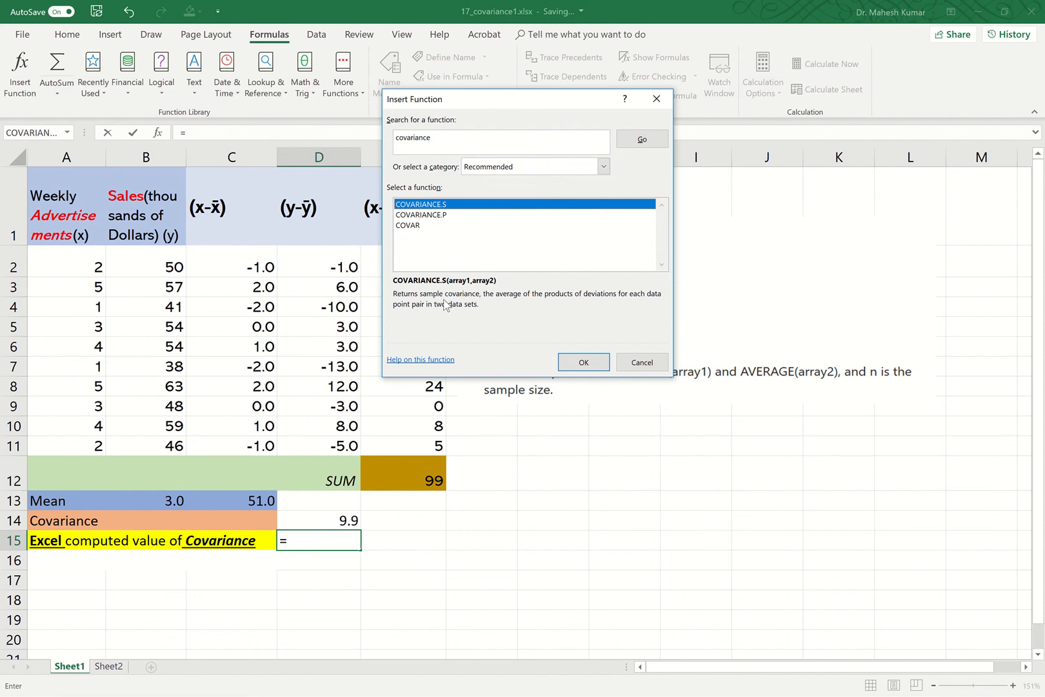
Review the descriptions of the COVARIANCE.P and COVAR functions, and insert COVARIANCE.P into D15.
click(419, 217)
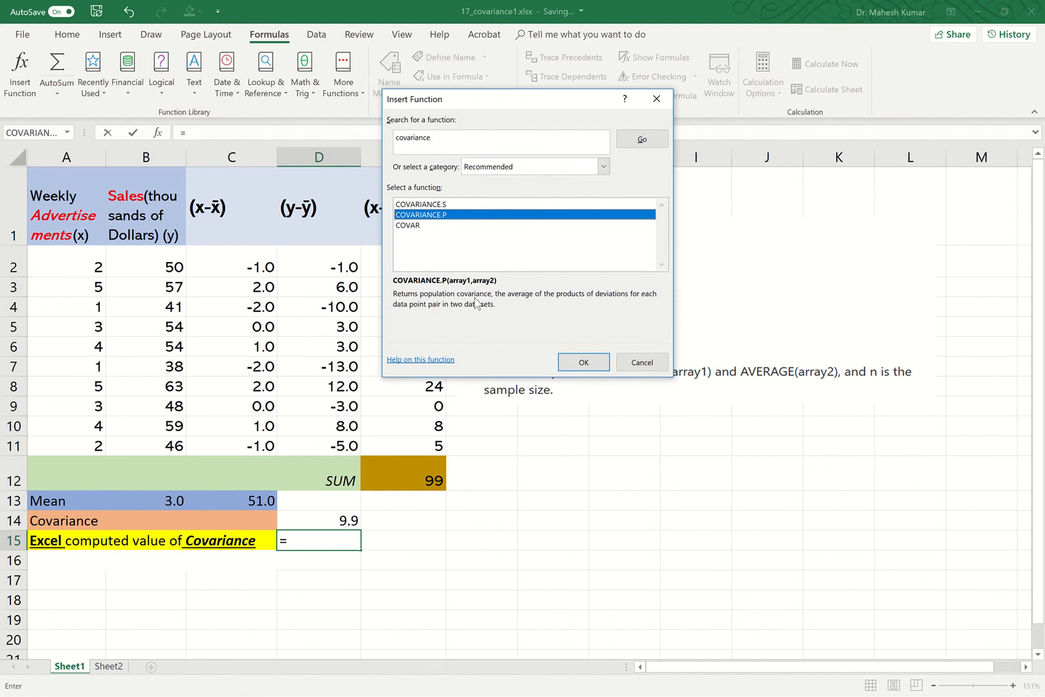
click(410, 227)
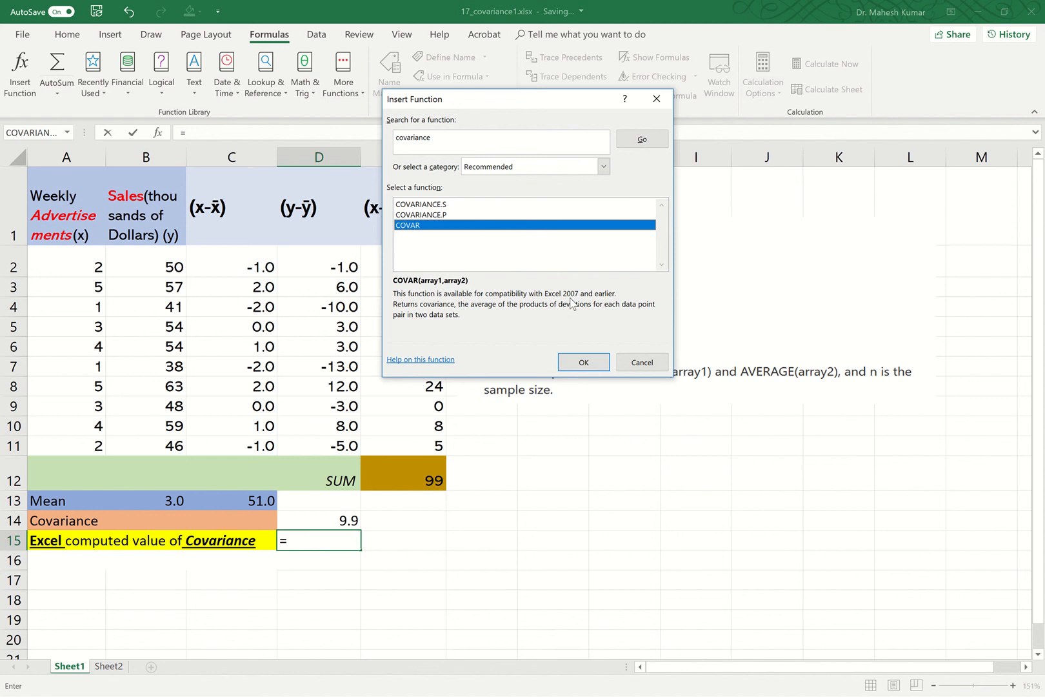
mouse_move(436, 26)
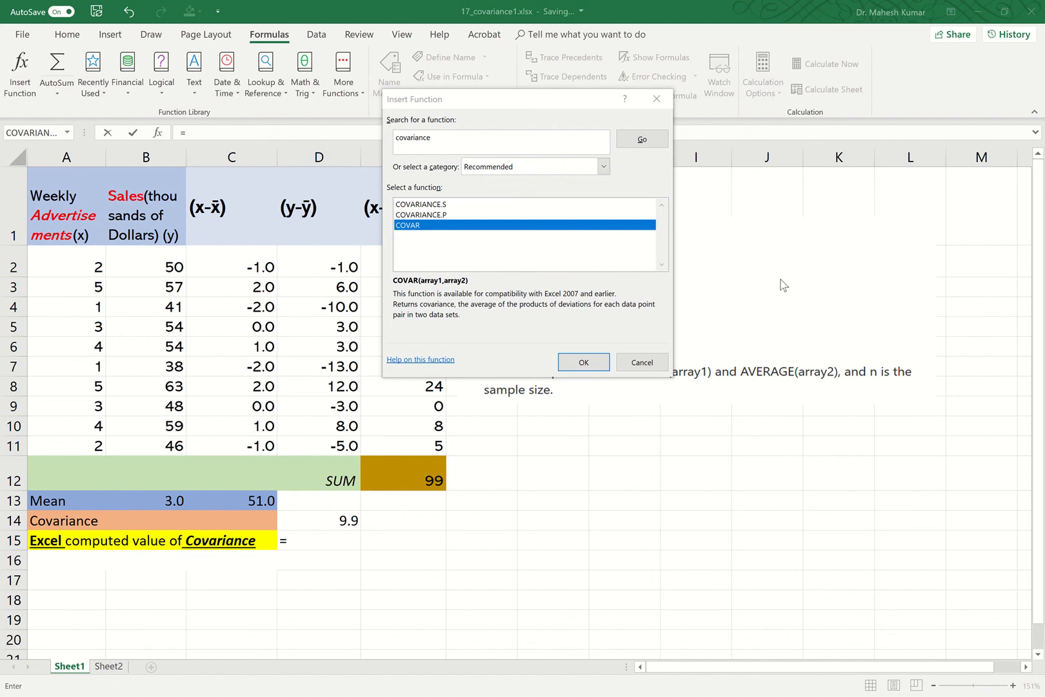
click(430, 217)
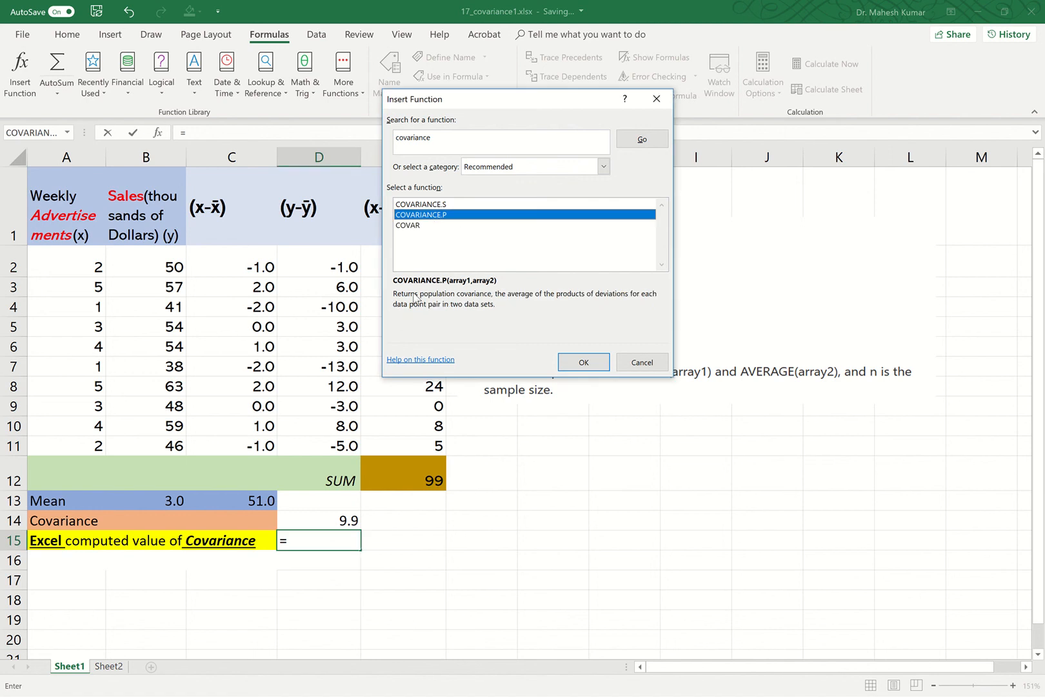
click(580, 369)
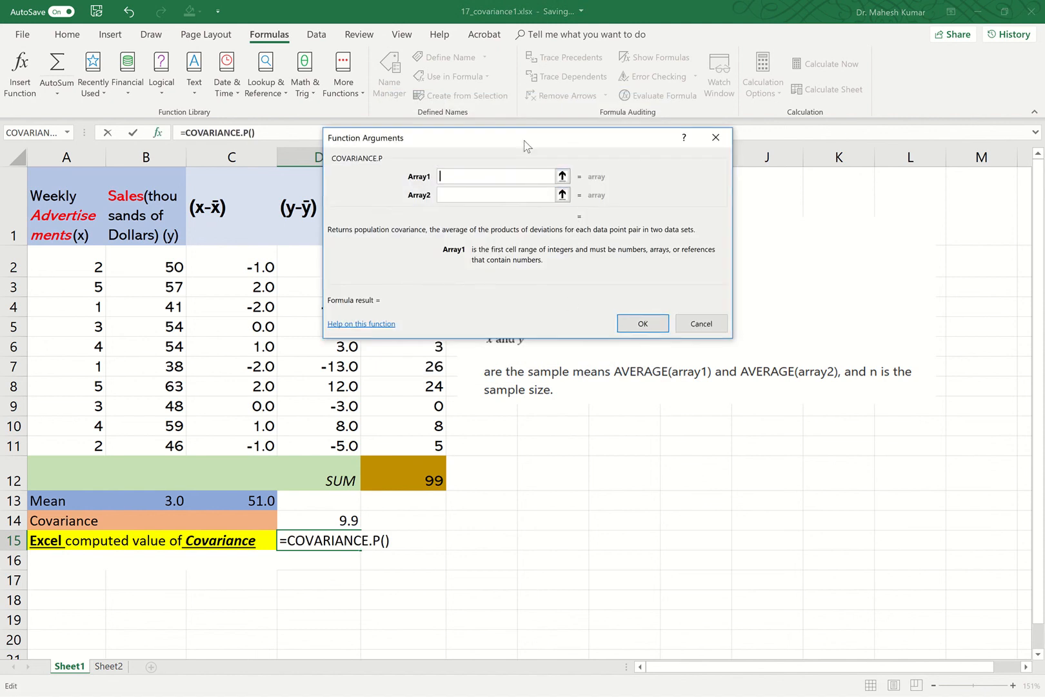
Complete the COVARIANCE.P formula in D15 with A2:A11 as Array1 and B2:B11 as Array2.
drag(550, 138, 566, 133)
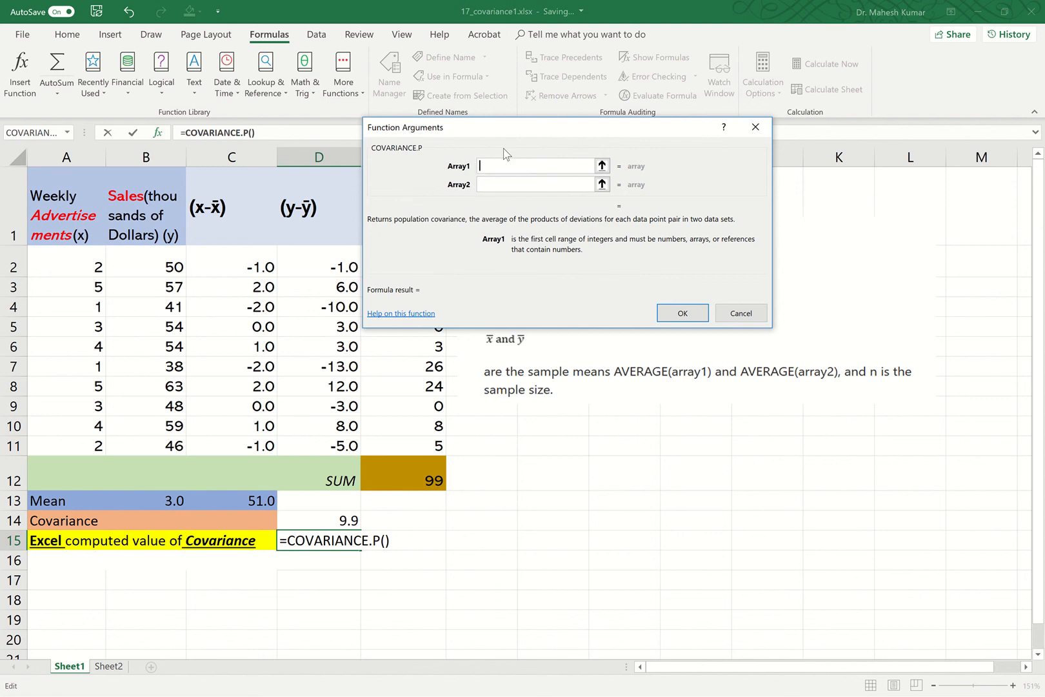
click(602, 166)
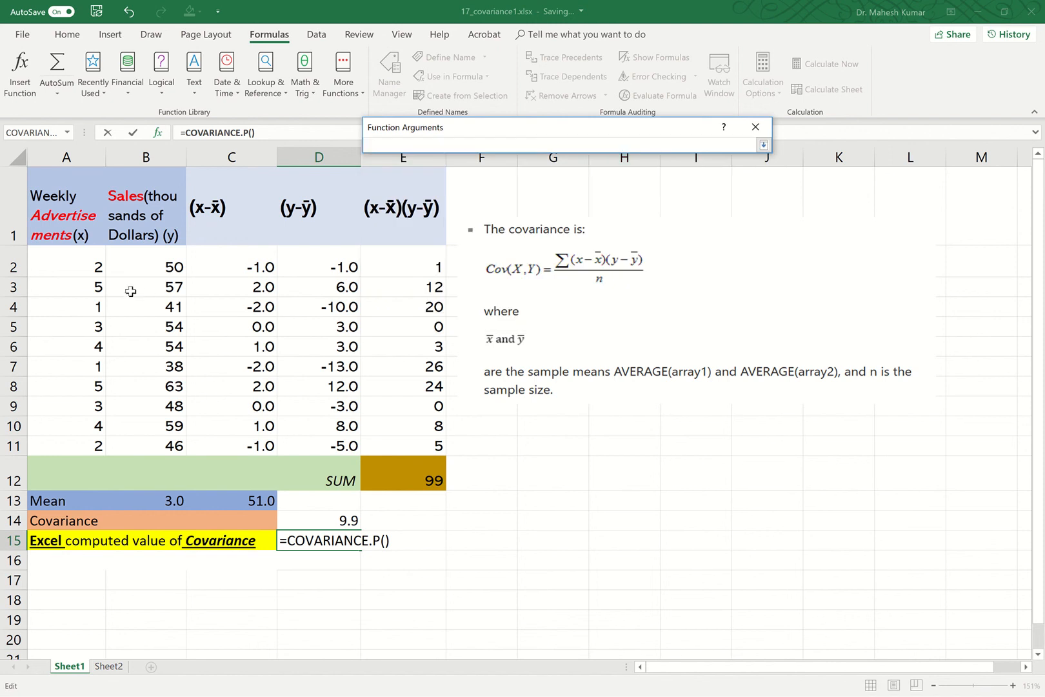
drag(89, 265, 88, 442)
click(761, 143)
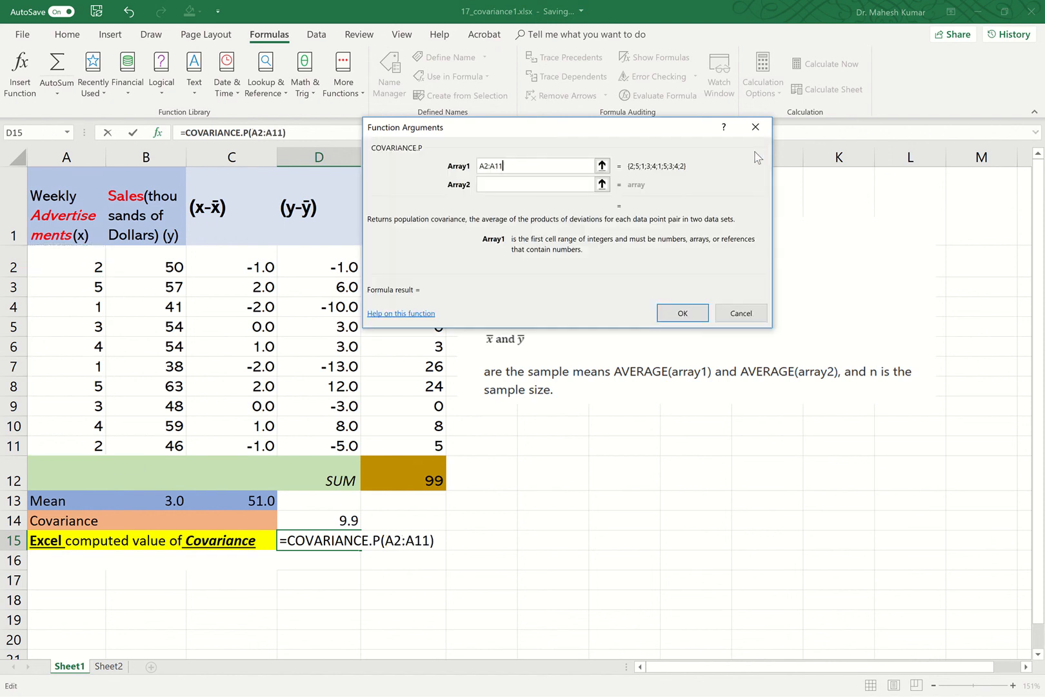
click(602, 184)
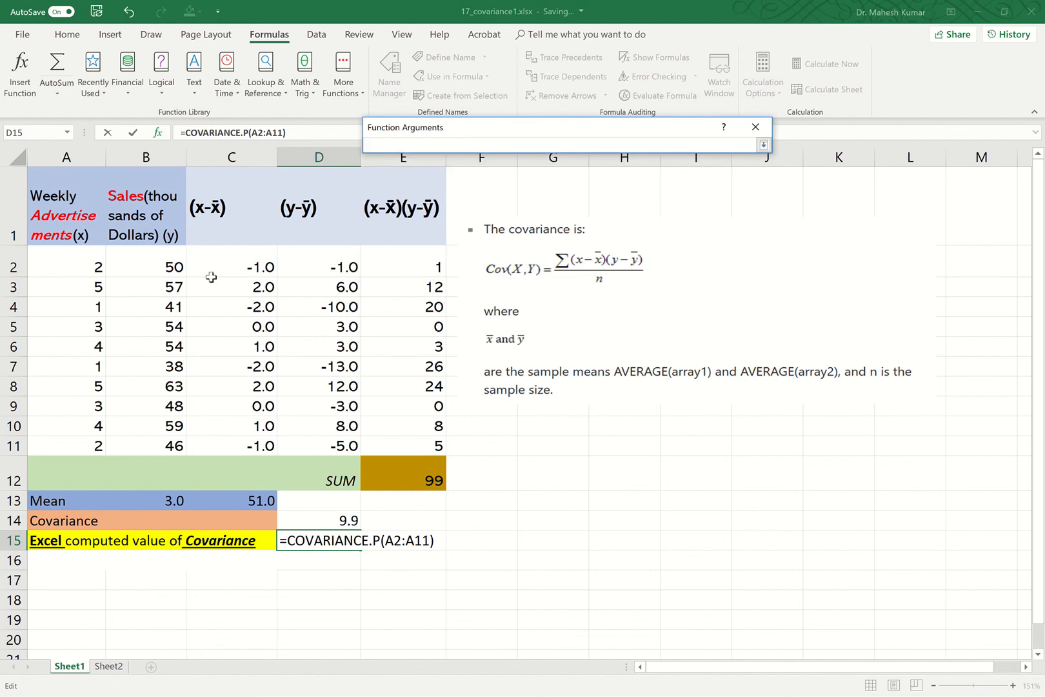
drag(154, 266, 162, 444)
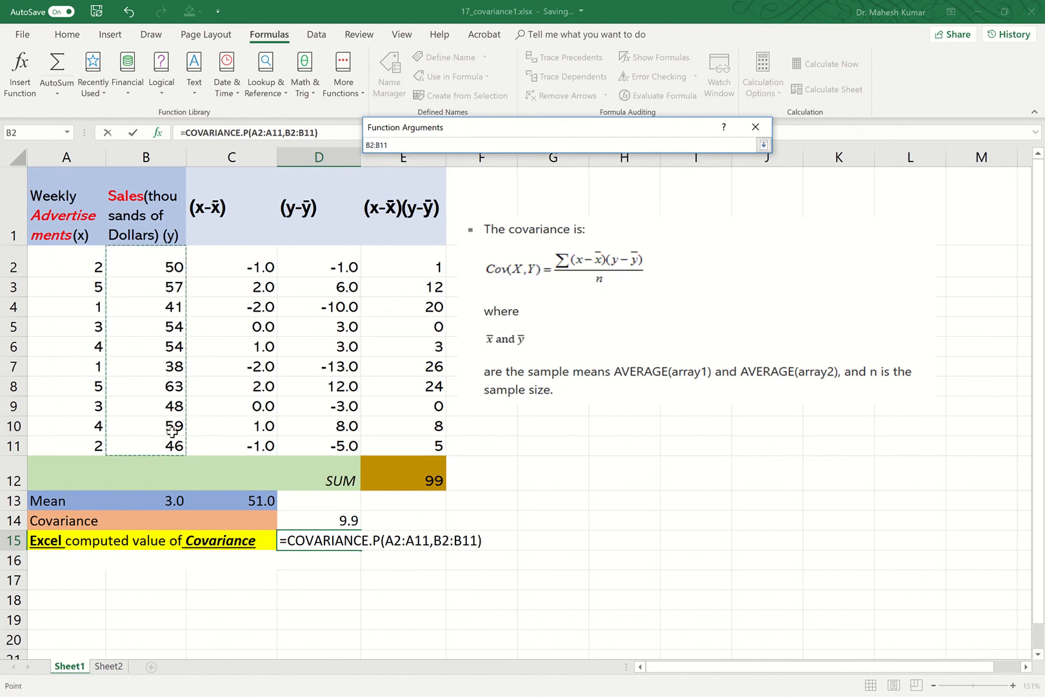
click(762, 144)
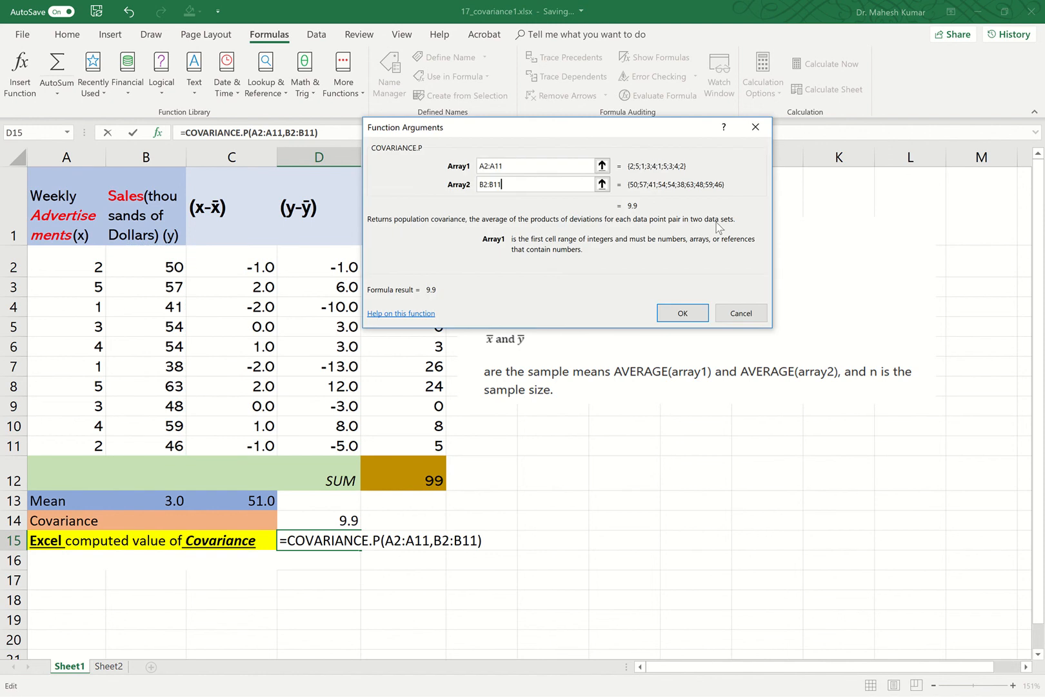
click(683, 313)
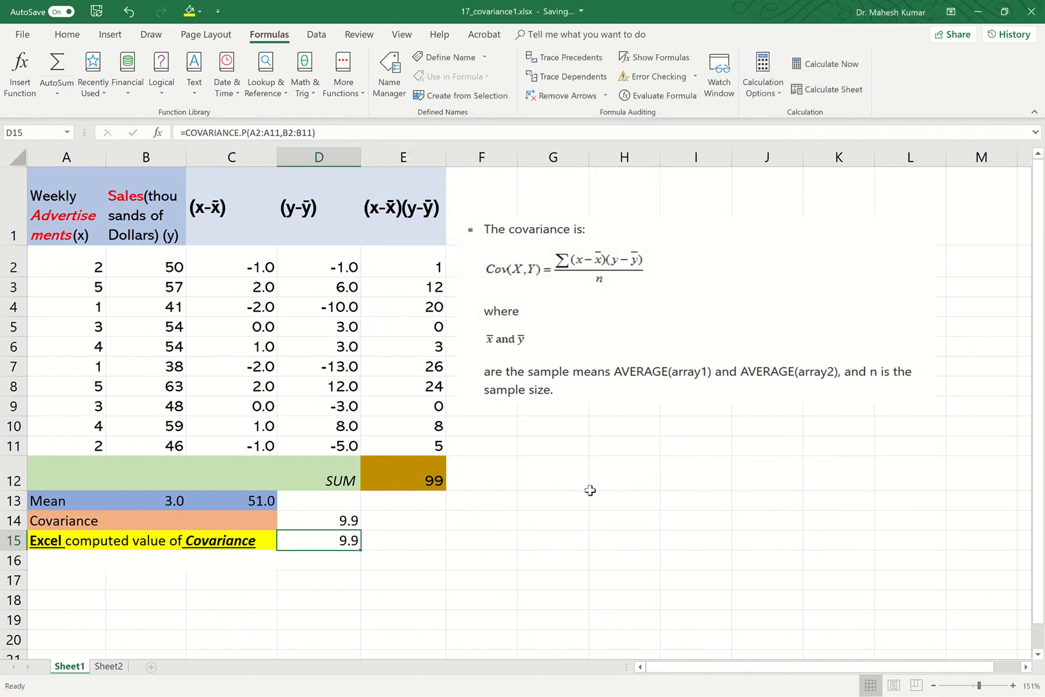